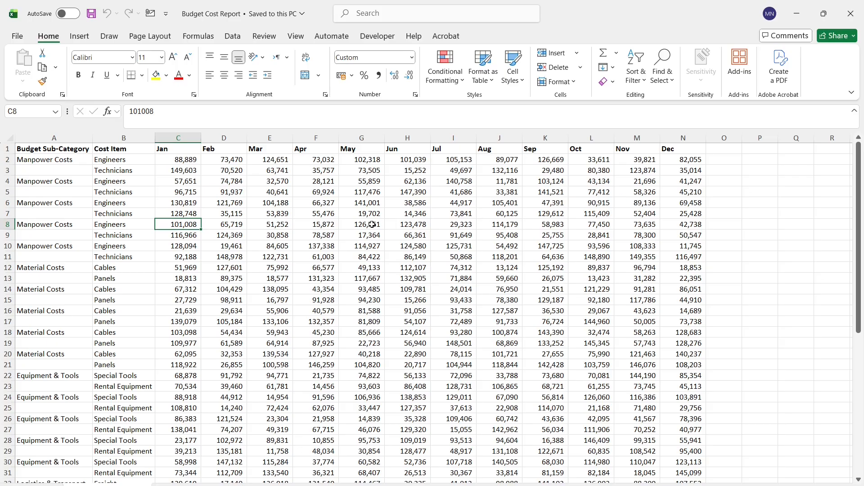
# Switch from the Budget Cost Report to File Explorer and open the Actual Cost Report workbook in the Music folder
pyautogui.click(229, 195)
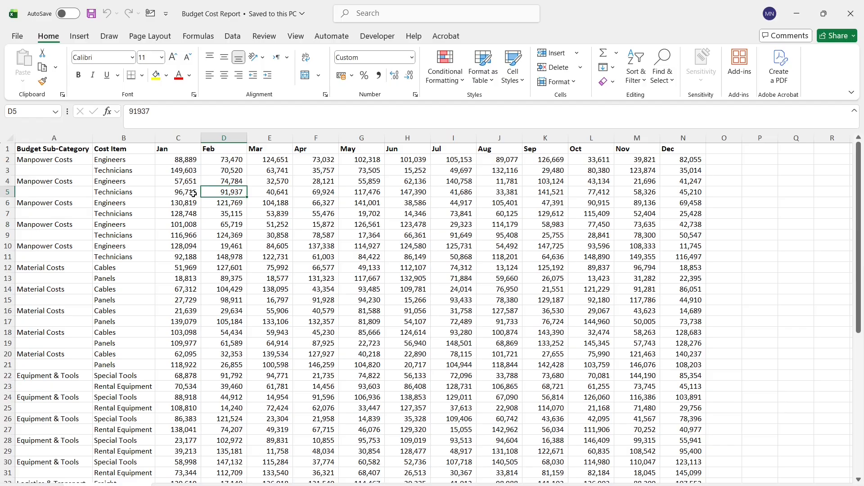
pyautogui.hotkey('alt', 'Tab')
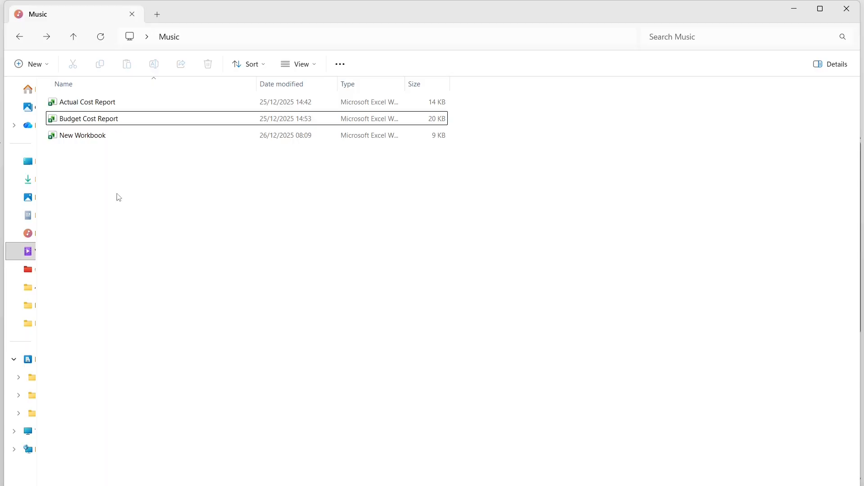
pyautogui.doubleClick(82, 102)
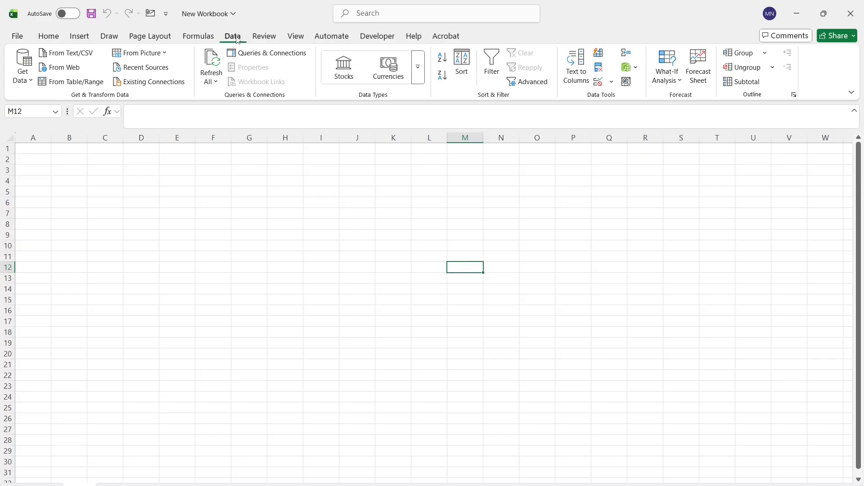
# Import the Messy Budget Report sheet from the Budget Cost Report workbook into the new workbook, opening it for transformation in Power Query
pyautogui.click(25, 80)
pyautogui.moveTo(65, 122)
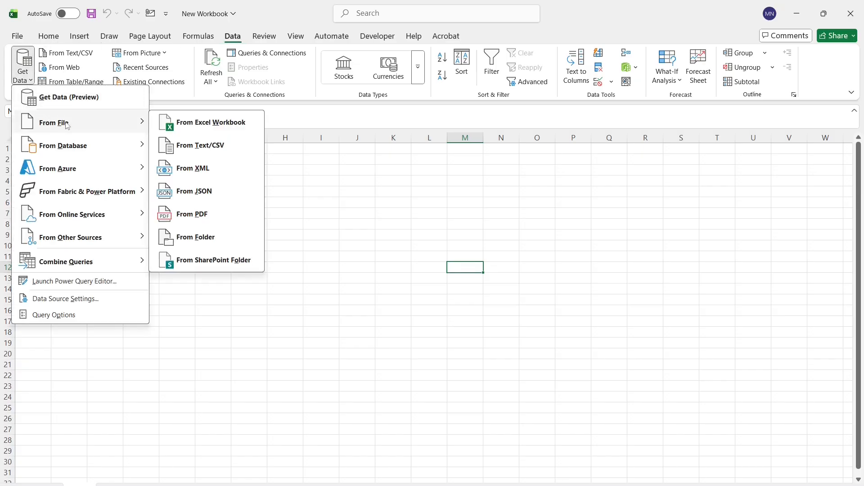
pyautogui.click(211, 126)
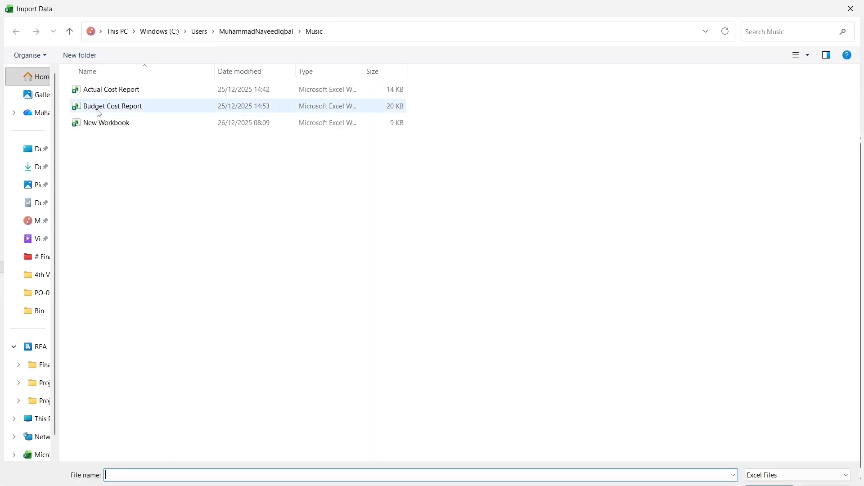
pyautogui.click(102, 112)
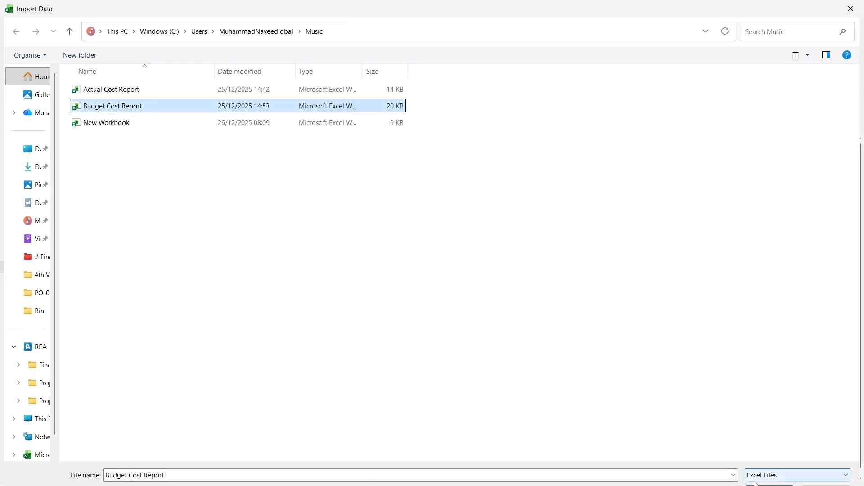
pyautogui.click(769, 485)
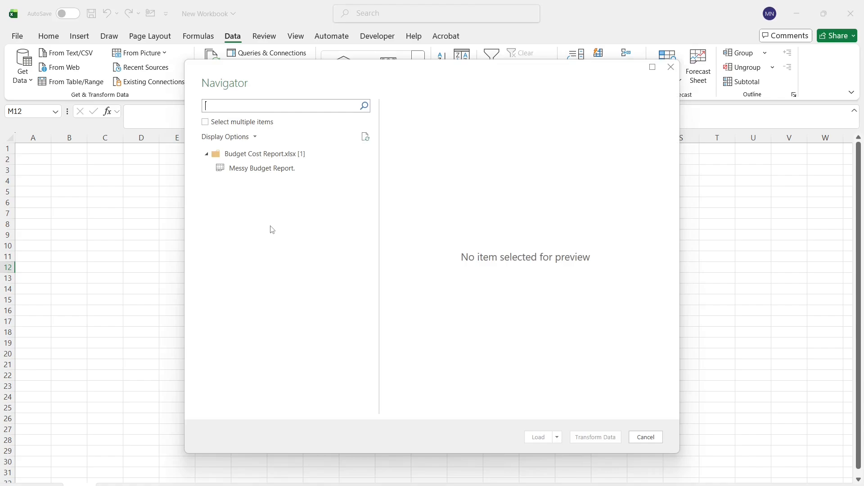
pyautogui.click(257, 171)
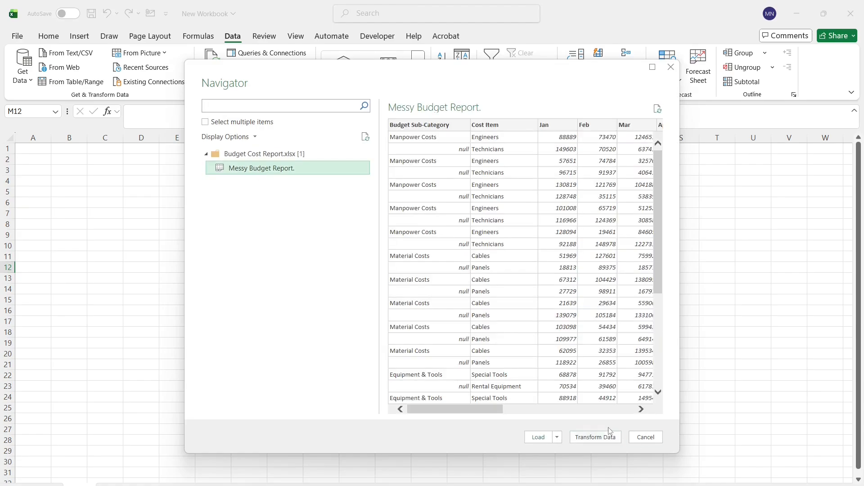
pyautogui.click(596, 437)
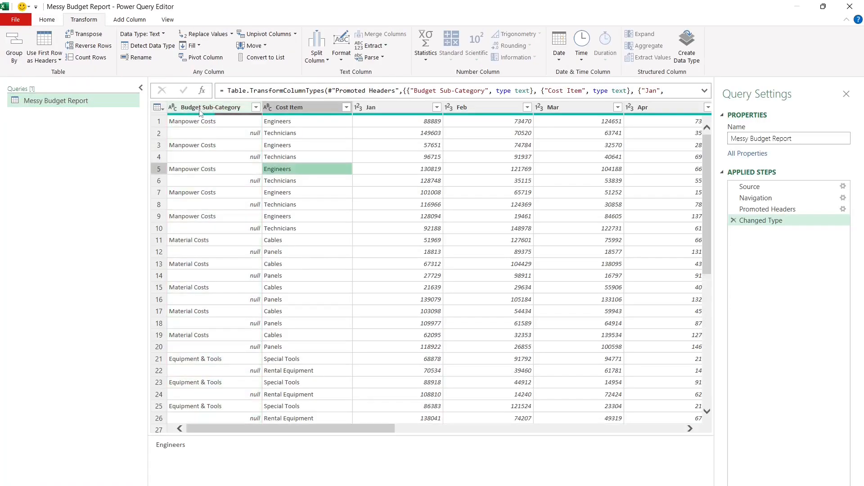
# Fill the null cells of the Budget Sub-Category column downward with the category above them
pyautogui.click(199, 110)
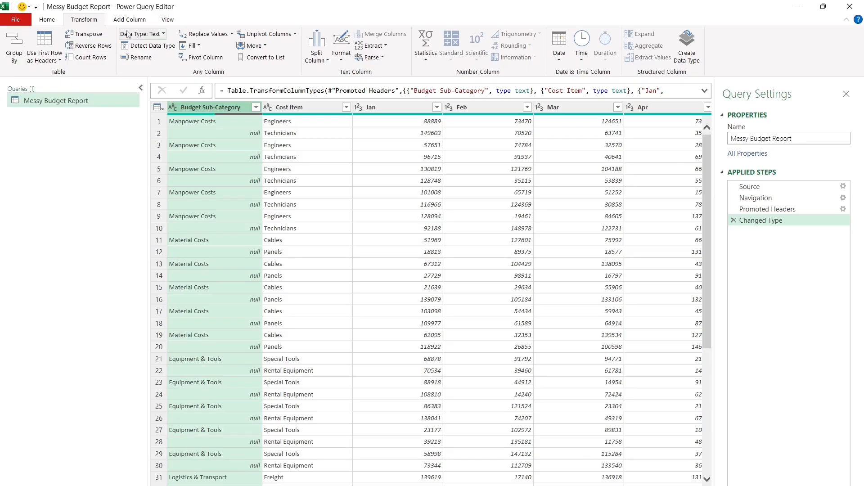
pyautogui.click(198, 46)
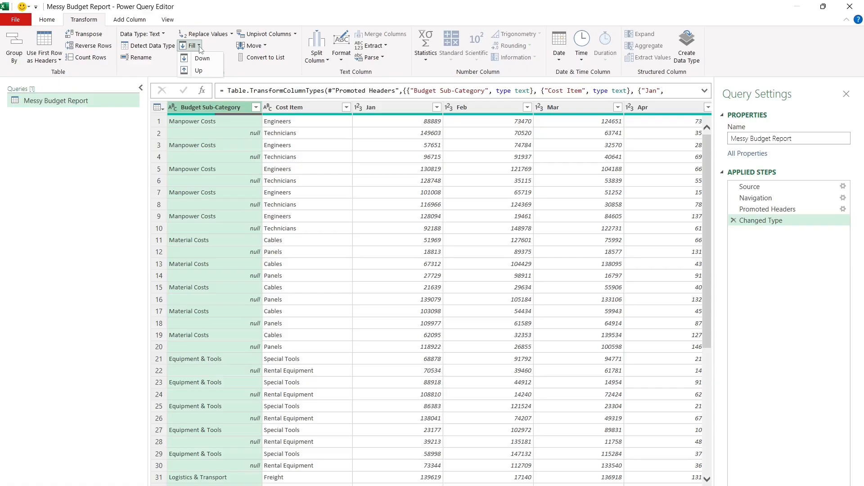
pyautogui.click(202, 59)
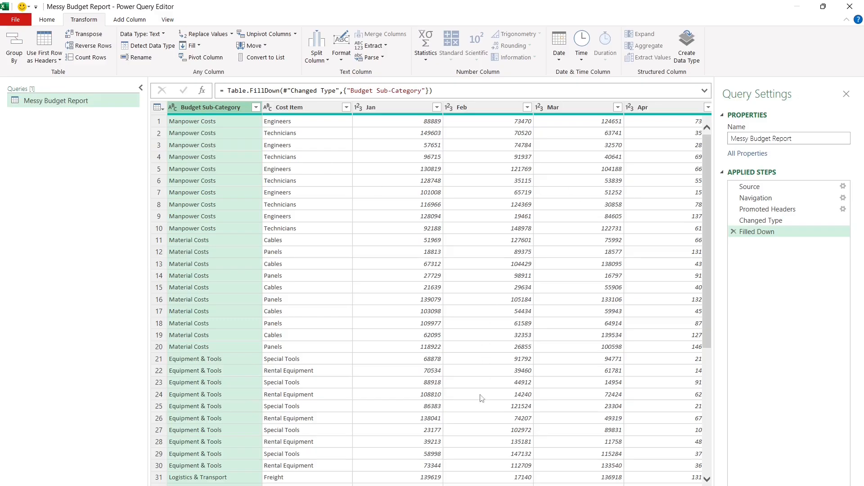
# Unpivot all the month columns, keeping Budget Sub-Category and Cost Item as the fixed columns
pyautogui.hscroll(10, 438, 293)
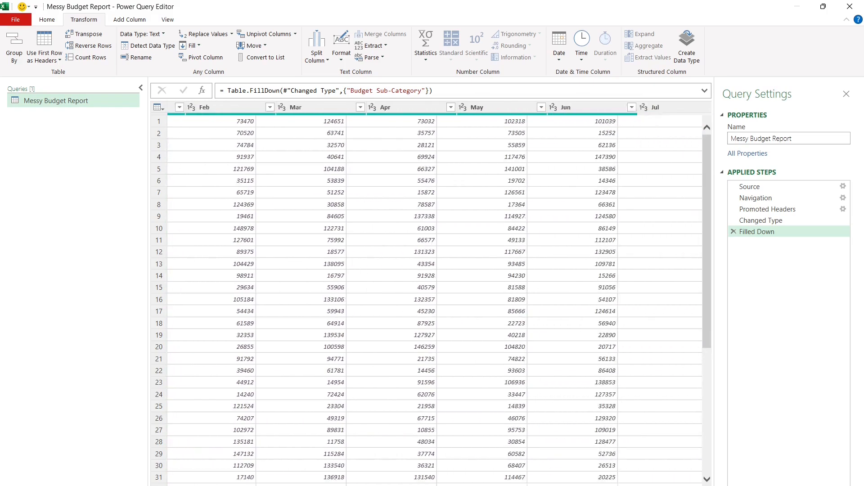
pyautogui.hscroll(-10, 257, 161)
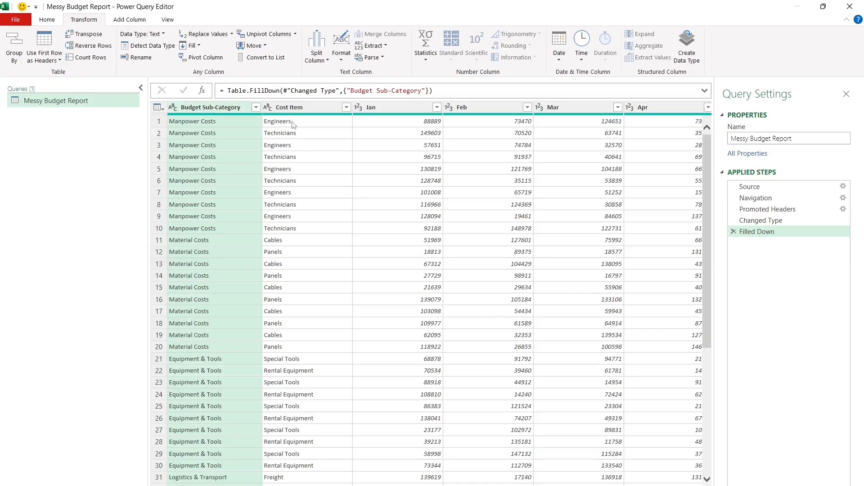
pyautogui.keyDown('ctrl'); pyautogui.click(282, 109); pyautogui.keyUp('ctrl')
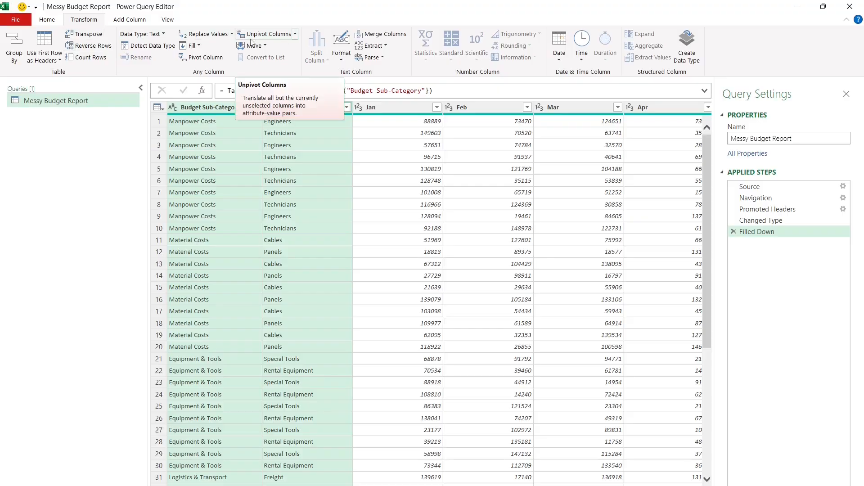
pyautogui.click(295, 35)
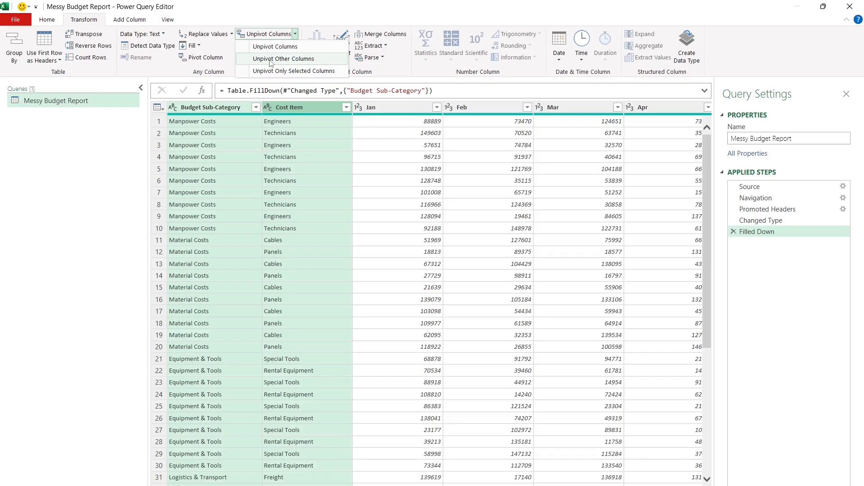
pyautogui.click(272, 60)
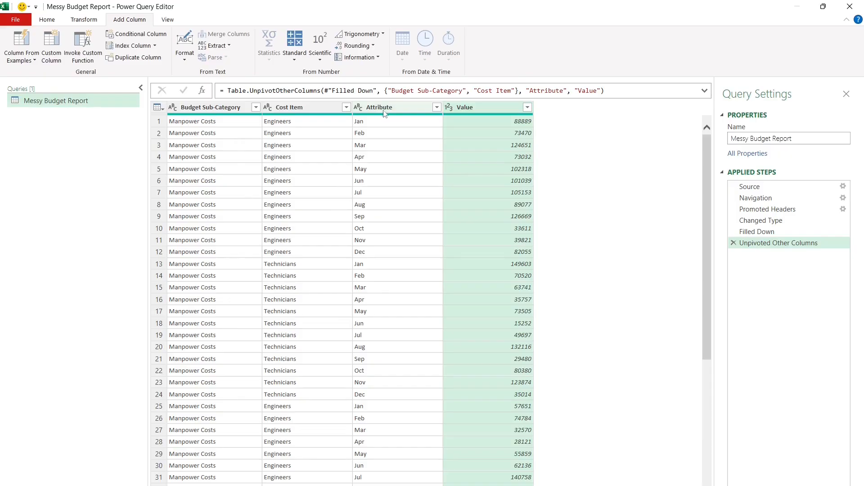
# Rename the Attribute column to Month and the Value column to Amount
pyautogui.doubleClick(378, 109)
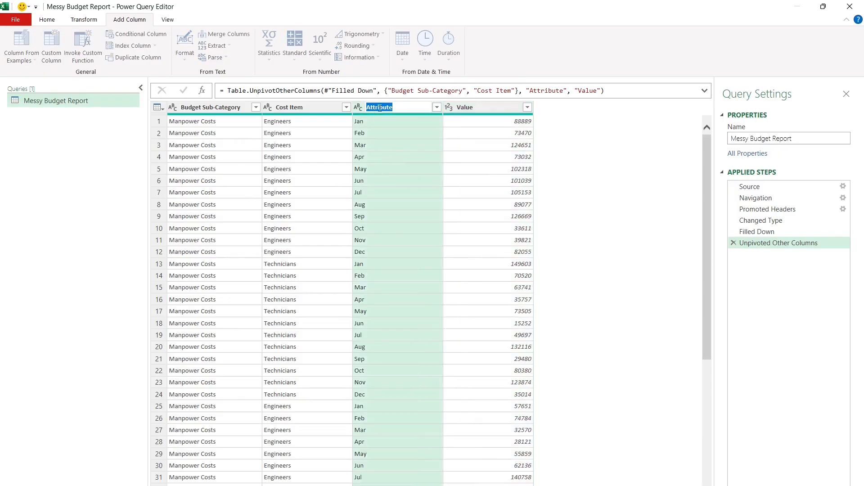
pyautogui.write('Month')
pyautogui.press('Return')
pyautogui.doubleClick(468, 111)
pyautogui.write('A')
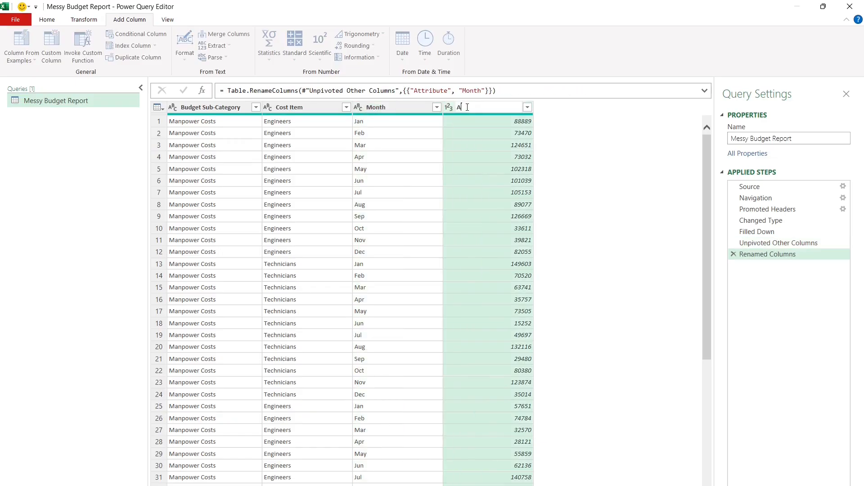
pyautogui.write('mount')
pyautogui.press('Return')
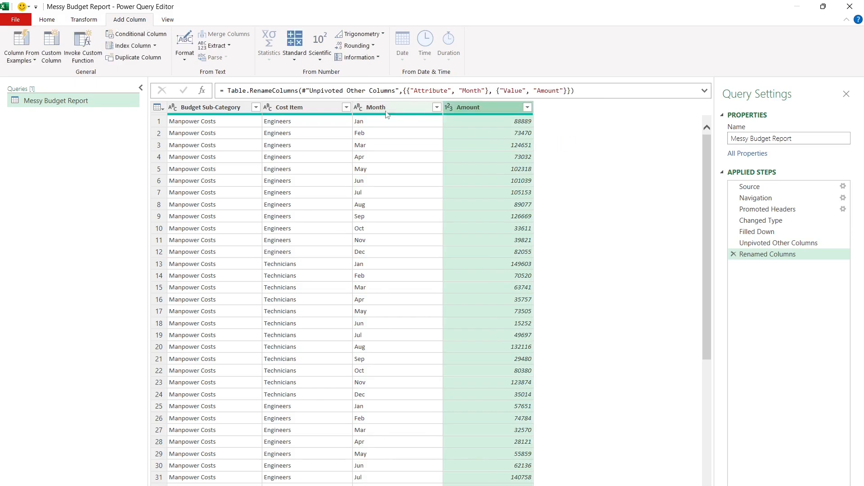
# Set up a custom column named Date with the formula Date.FromText("01-" & [Month] & "-2025")
pyautogui.click(379, 111)
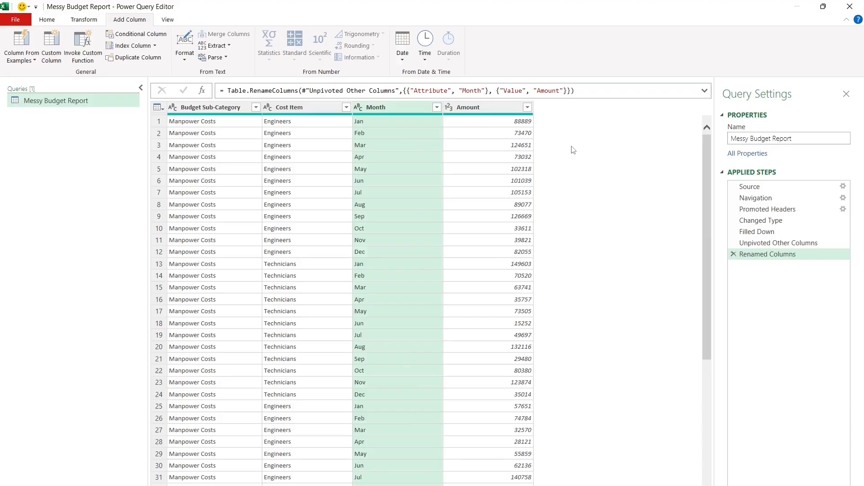
pyautogui.doubleClick(376, 111)
pyautogui.click(471, 113)
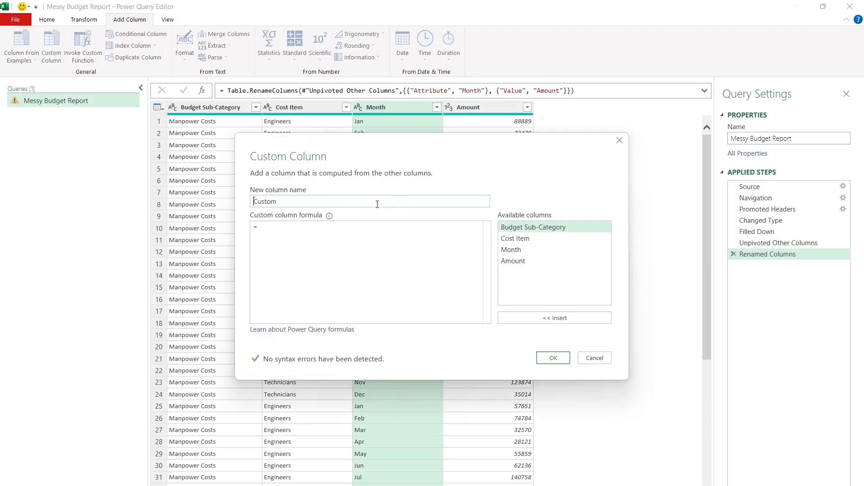
pyautogui.write('Date')
pyautogui.hotkey('shift', 'End')
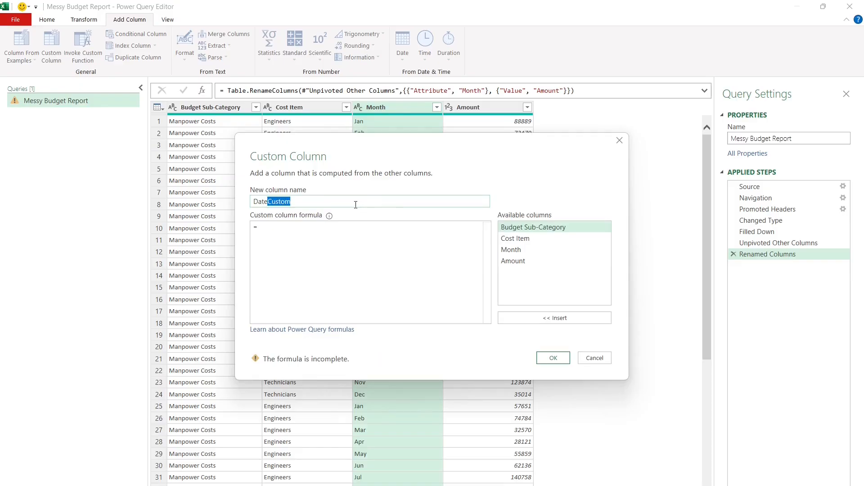
pyautogui.press('Delete')
pyautogui.click(358, 243)
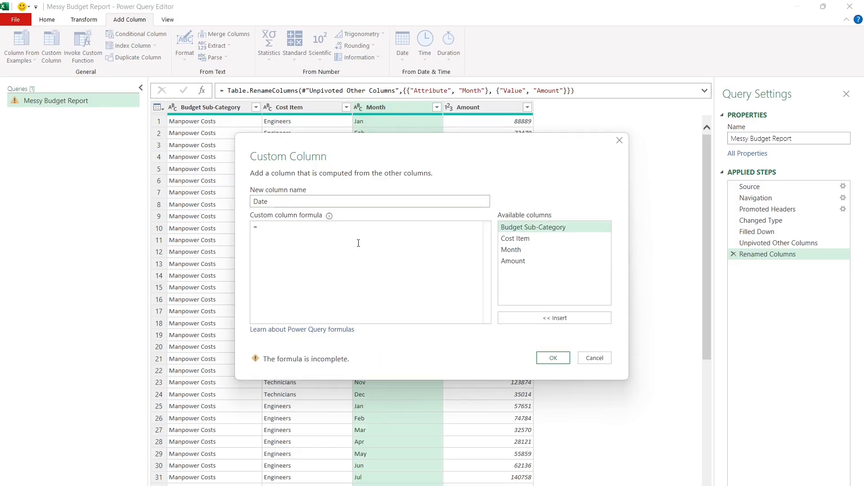
pyautogui.write('Date.FromText("01-" & [Month] & "-2025")')
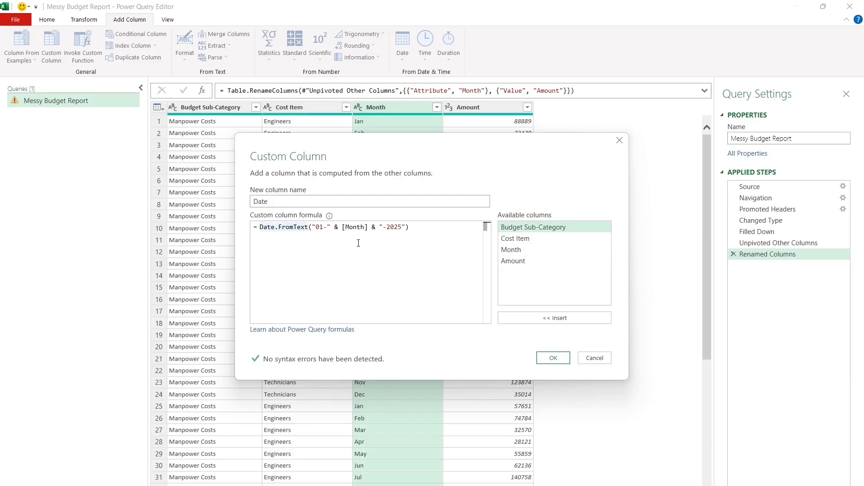
# Examine the parts of the custom column formula: the Date.FromText function, the "01-" prefix, the Month reference and the year suffix
pyautogui.hotkey('ctrl', 'Left')
pyautogui.hotkey('shift', 'Right')
pyautogui.hotkey('shift', 'Right')
pyautogui.hotkey('shift', 'Right')
pyautogui.hotkey('shift', 'Right')
pyautogui.hotkey('shift', 'Right')
pyautogui.hotkey('shift', 'Right')
pyautogui.hotkey('shift', 'Right')
pyautogui.hotkey('shift', 'Right')
pyautogui.hotkey('shift', 'Right')
pyautogui.hotkey('shift', 'Right')
pyautogui.hotkey('shift', 'Right')
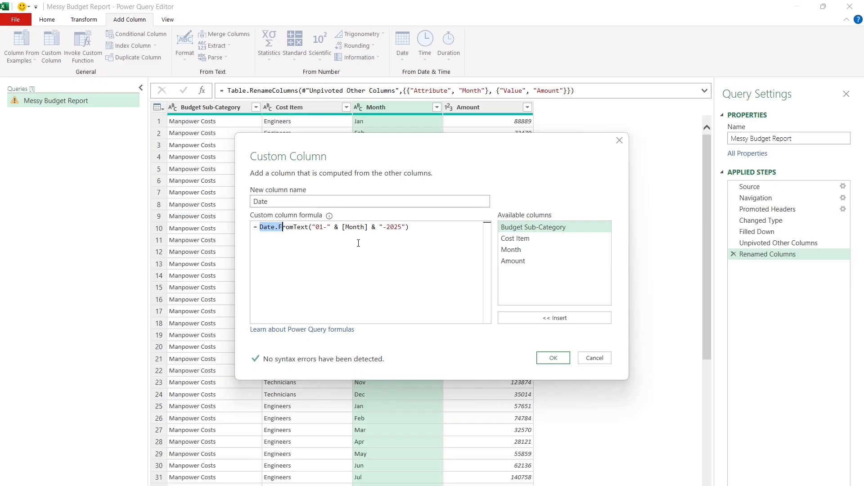
pyautogui.hotkey('shift', 'Right')
pyautogui.hotkey('shift', 'Right')
pyautogui.press('Right')
pyautogui.press('Right')
pyautogui.press('Right')
pyautogui.hotkey('shift', 'Right')
pyautogui.hotkey('shift', 'Right')
pyautogui.press('Right')
pyautogui.press('Right')
pyautogui.press('Right')
pyautogui.press('Right')
pyautogui.hotkey('shift', 'Right')
pyautogui.press('Right')
pyautogui.press('Right')
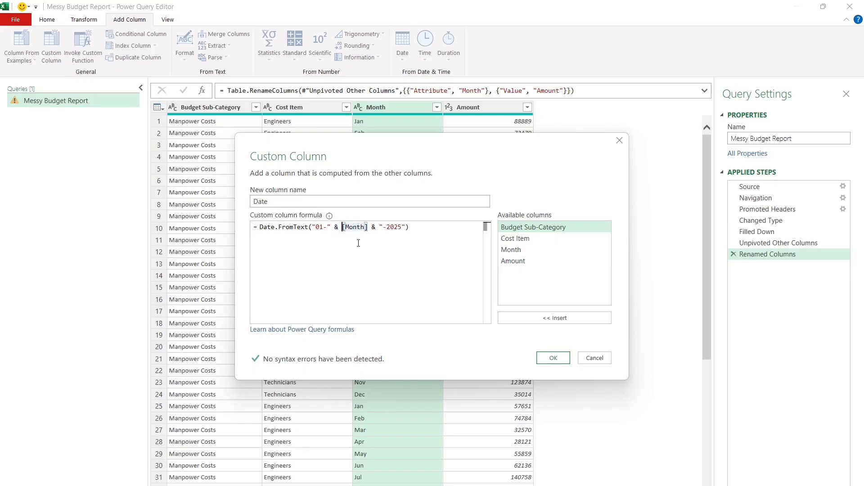
pyautogui.hotkey('shift', 'Right')
pyautogui.hotkey('shift', 'Right')
pyautogui.hotkey('shift', 'Right')
pyautogui.hotkey('shift', 'Right')
pyautogui.hotkey('shift', 'Right')
pyautogui.hotkey('shift', 'Right')
pyautogui.hotkey('shift', 'Right')
pyautogui.hotkey('shift', 'Right')
pyautogui.click(360, 235)
pyautogui.doubleClick(393, 227)
# Confirm the custom Date column and set its data type to Date
pyautogui.click(553, 358)
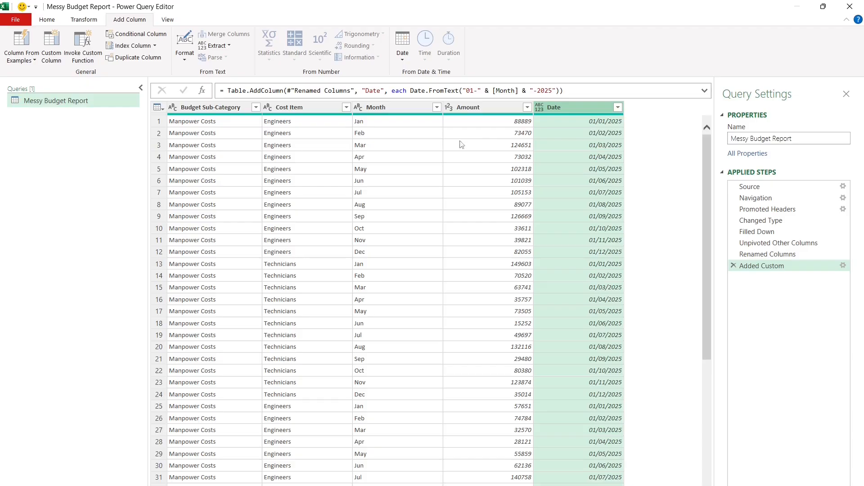
pyautogui.click(540, 110)
pyautogui.click(571, 180)
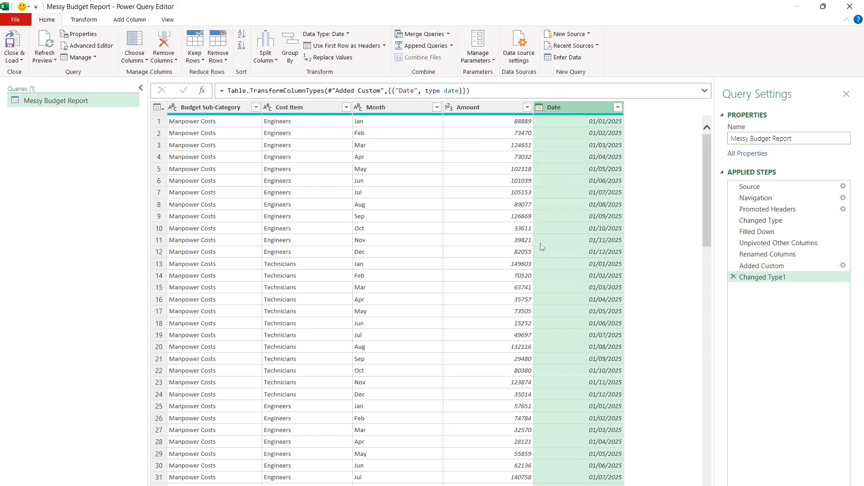
# Close and load the query into the workbook as a table, and review its rows from the first to the last
pyautogui.click(20, 61)
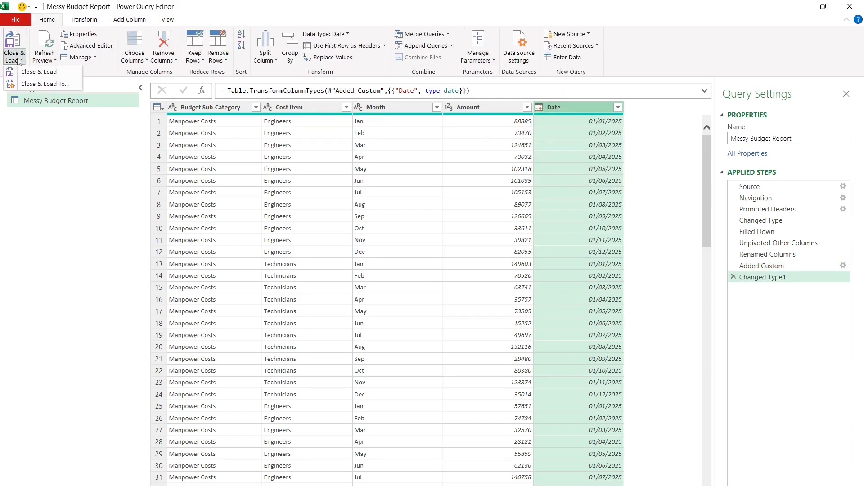
pyautogui.click(18, 68)
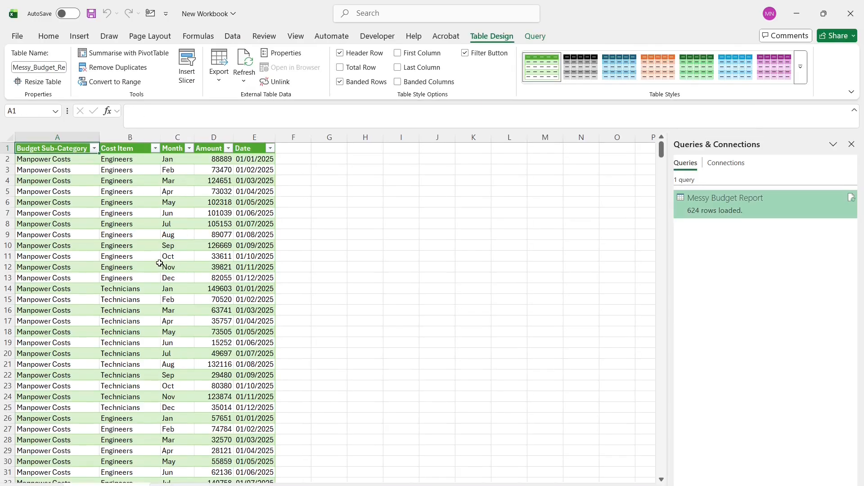
pyautogui.scroll(-20, 144, 264)
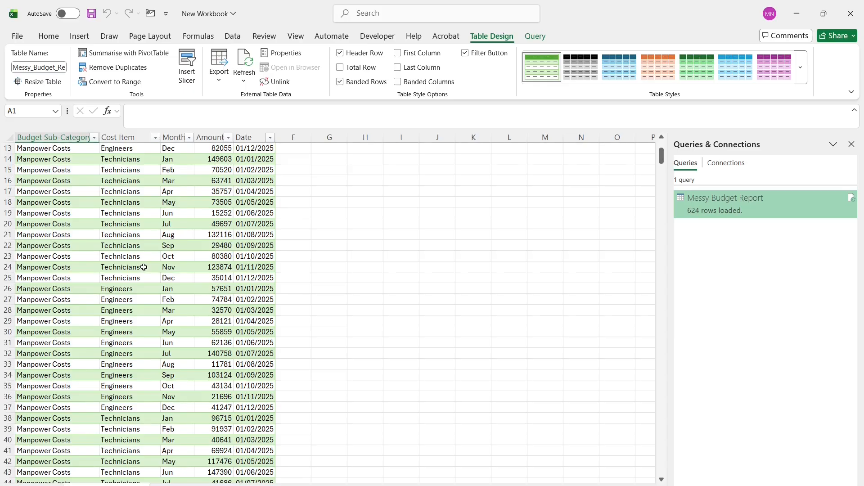
pyautogui.scroll(-7, 145, 266)
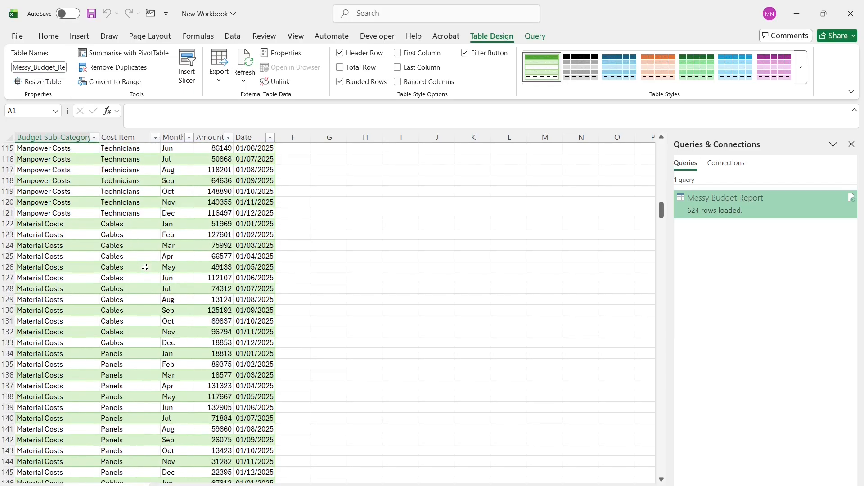
pyautogui.click(71, 276)
pyautogui.hotkey('ctrl', 'Down')
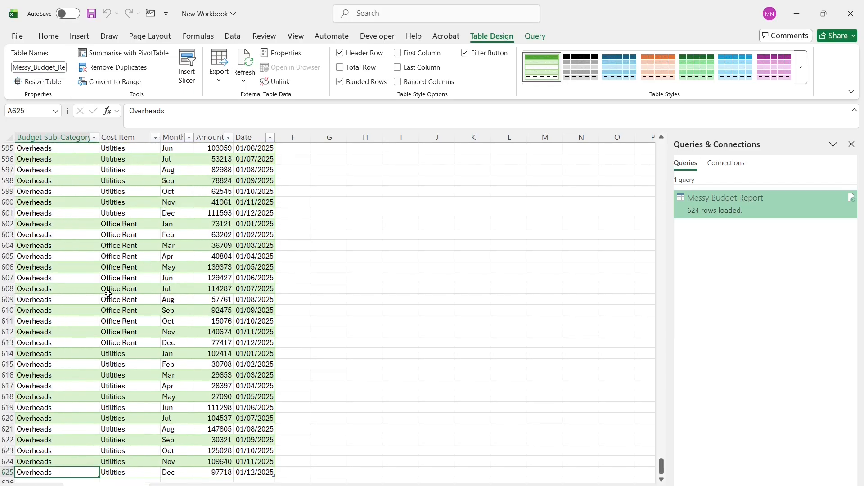
pyautogui.hotkey('ctrl', 'Up')
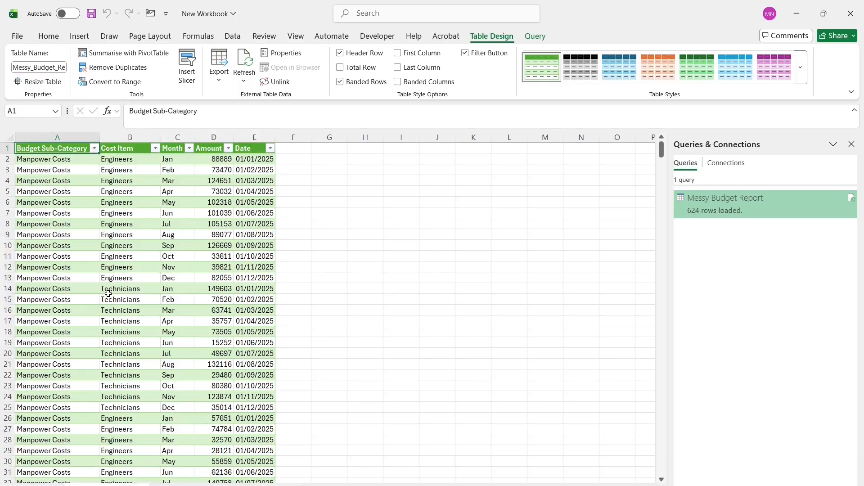
# Import the Messy Actual Report sheet from the Actual Cost Report workbook and open it for transformation in Power Query
pyautogui.click(233, 36)
pyautogui.click(24, 77)
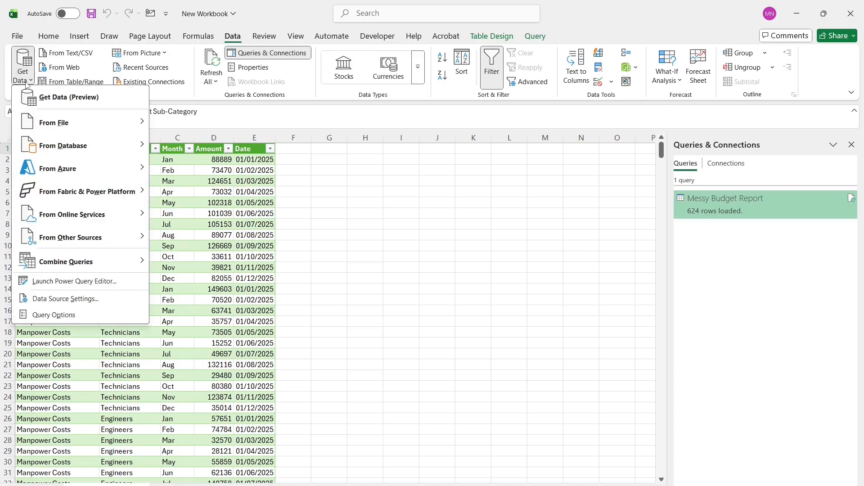
pyautogui.moveTo(69, 128)
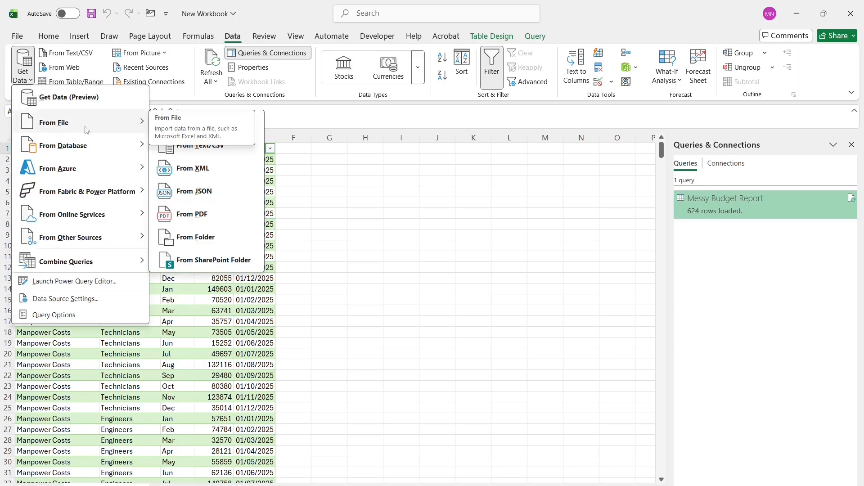
pyautogui.click(259, 127)
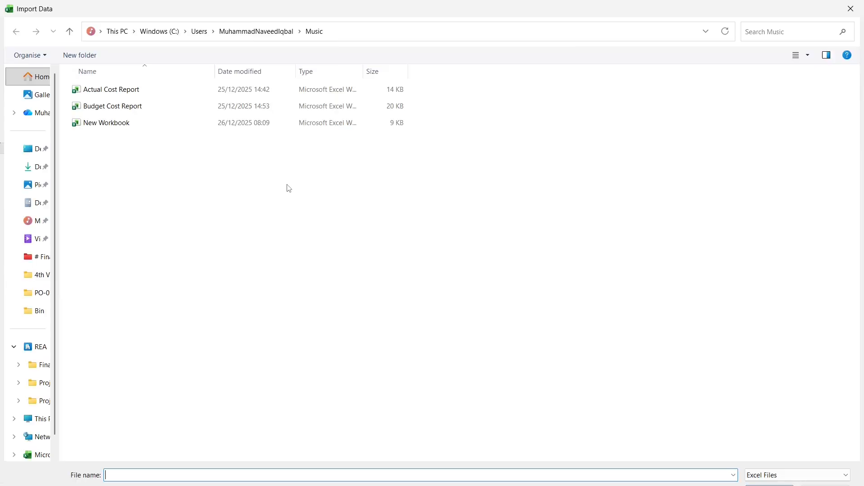
pyautogui.click(119, 94)
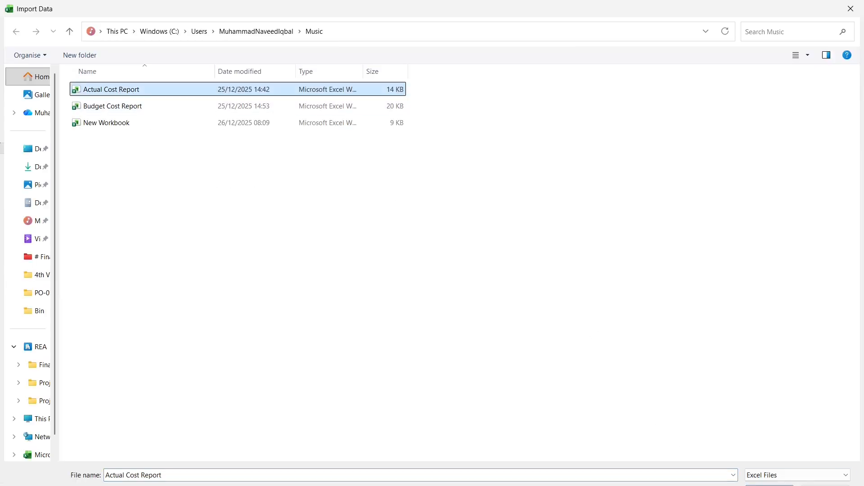
pyautogui.click(769, 485)
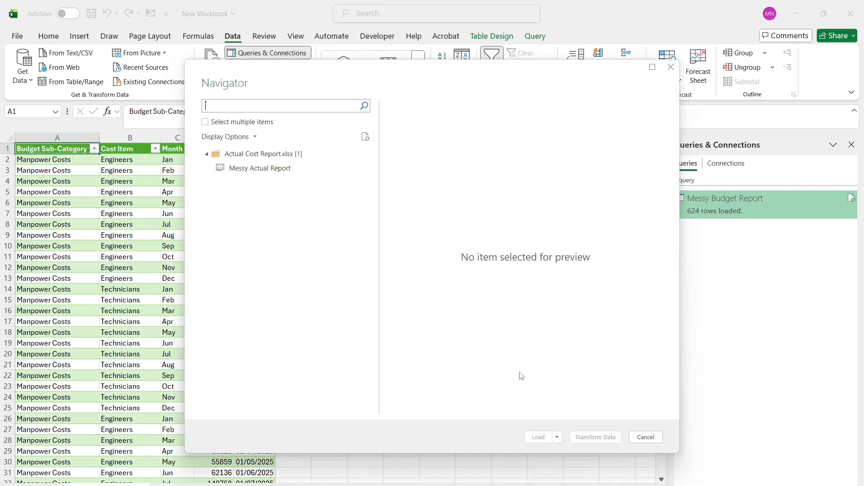
pyautogui.click(254, 174)
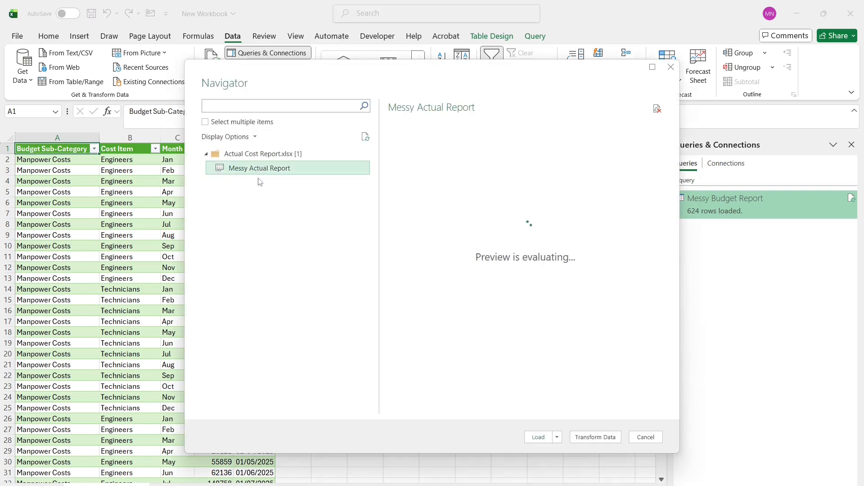
pyautogui.click(595, 438)
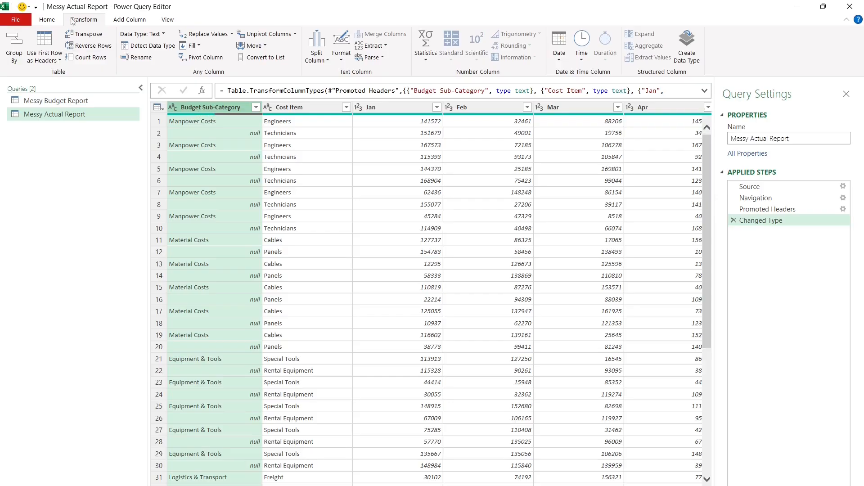
# Fill down the Budget Sub-Category column and unpivot all columns other than Budget Sub-Category and Cost Item
pyautogui.click(200, 48)
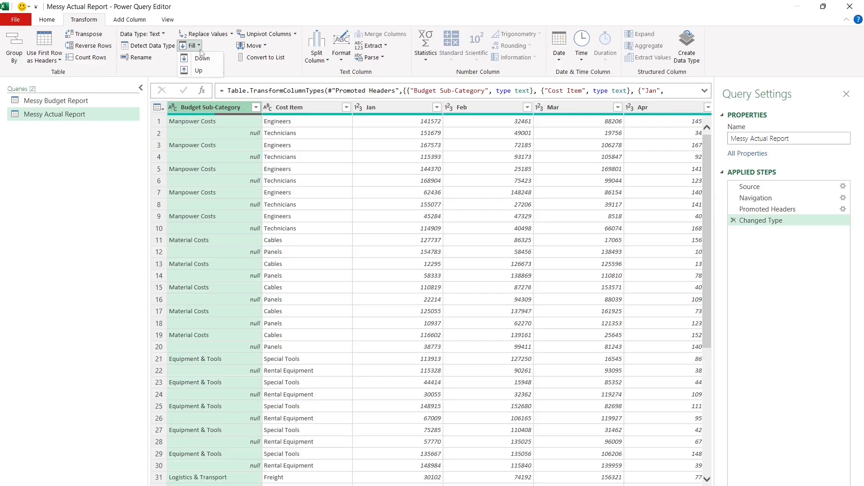
pyautogui.click(202, 58)
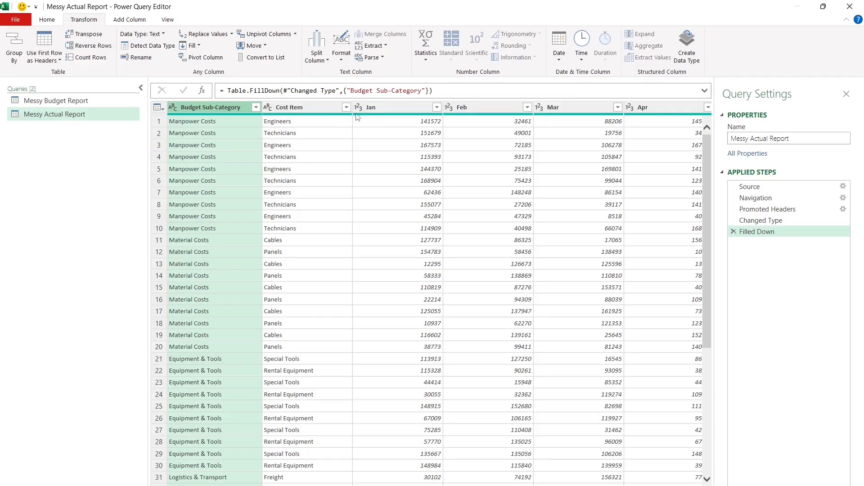
pyautogui.keyDown('ctrl'); pyautogui.click(292, 108); pyautogui.keyUp('ctrl')
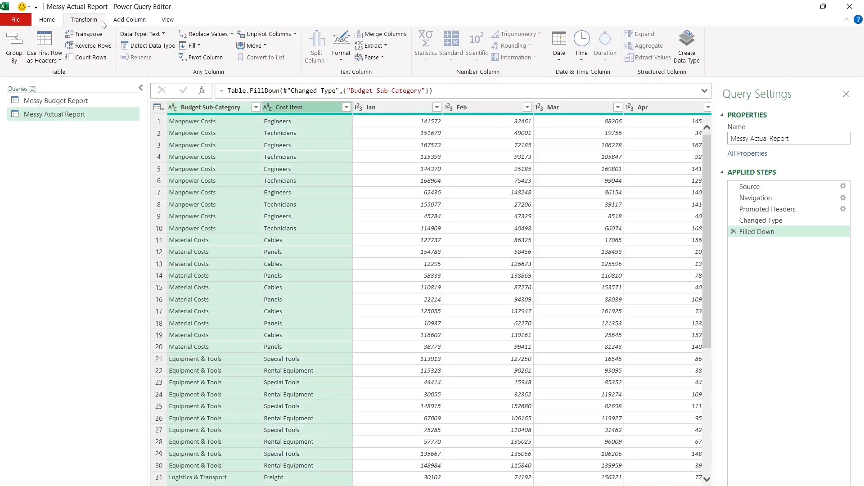
pyautogui.click(295, 34)
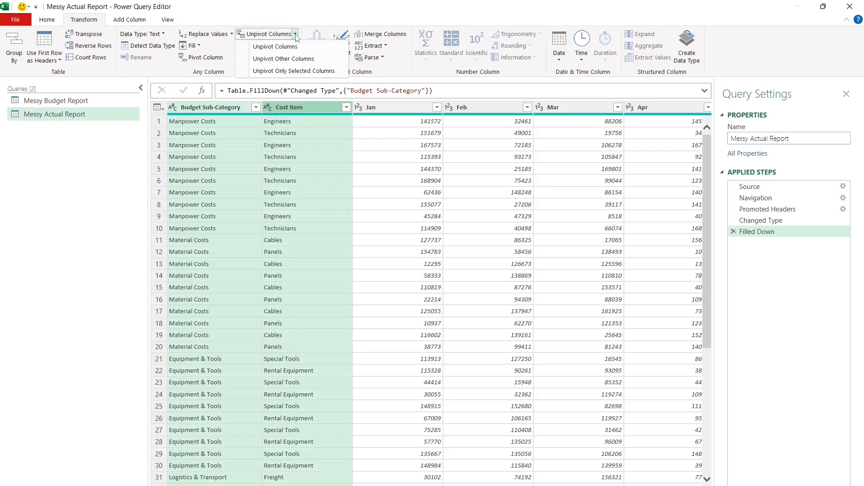
pyautogui.click(291, 61)
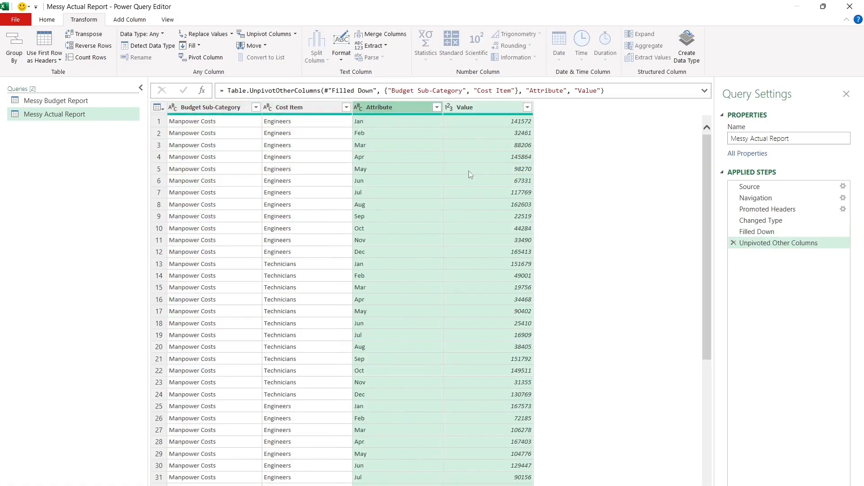
# Rename the Attribute column to Month and the Value column to Amount
pyautogui.doubleClick(377, 107)
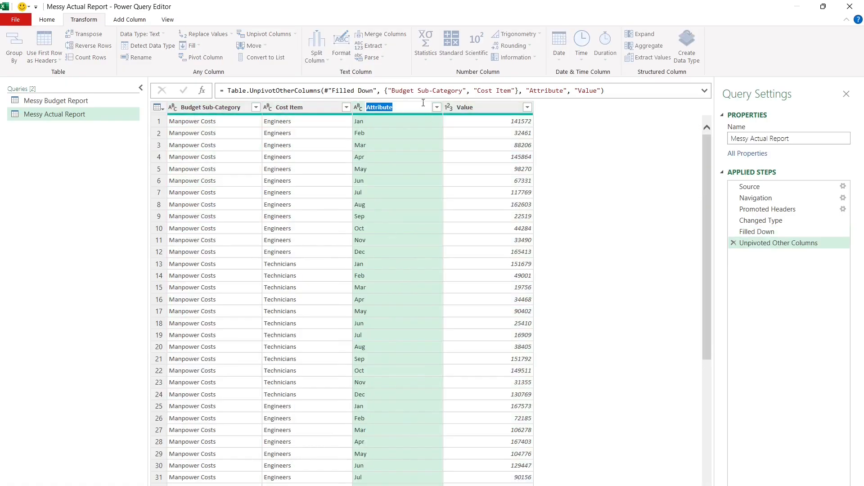
pyautogui.write('Month')
pyautogui.click(473, 107)
pyautogui.doubleClick(472, 107)
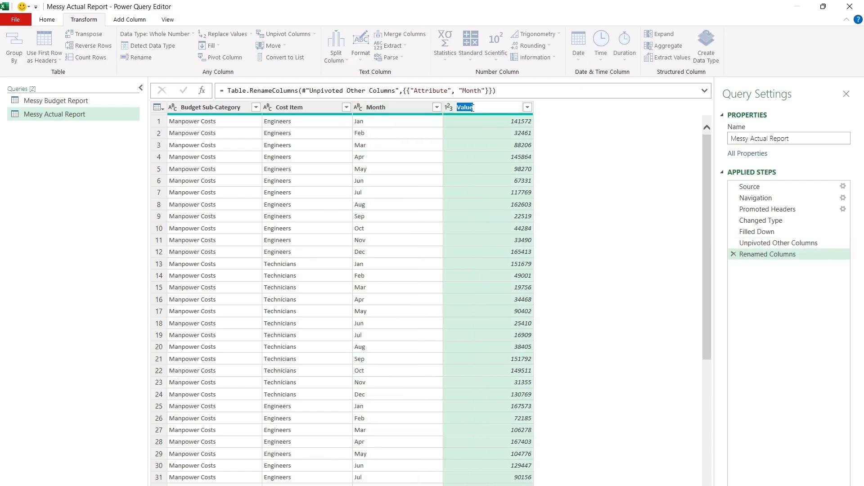
pyautogui.write('Amount')
pyautogui.press('Return')
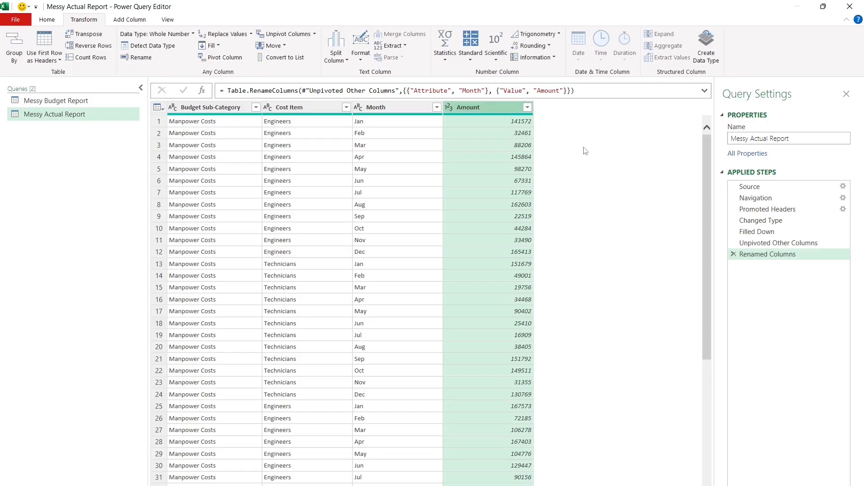
# In the Messy Budget Report query, add a custom column named Type with the formula "Budget" and make it the first column
pyautogui.click(102, 119)
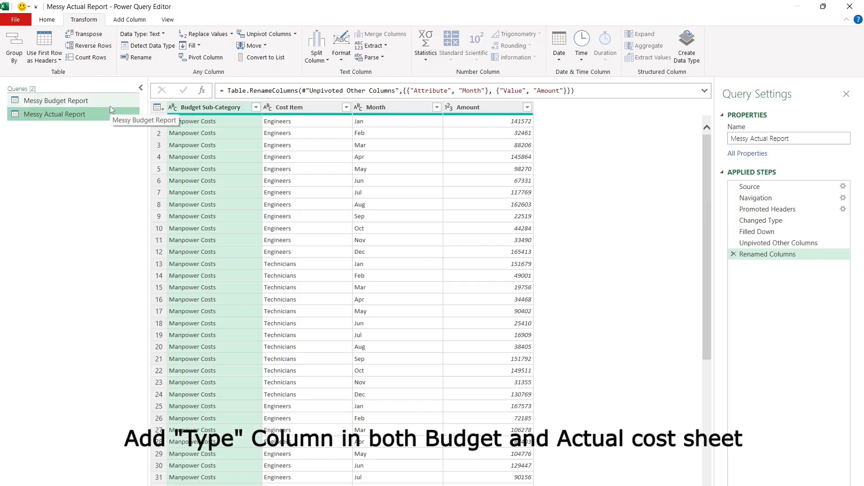
pyautogui.click(110, 107)
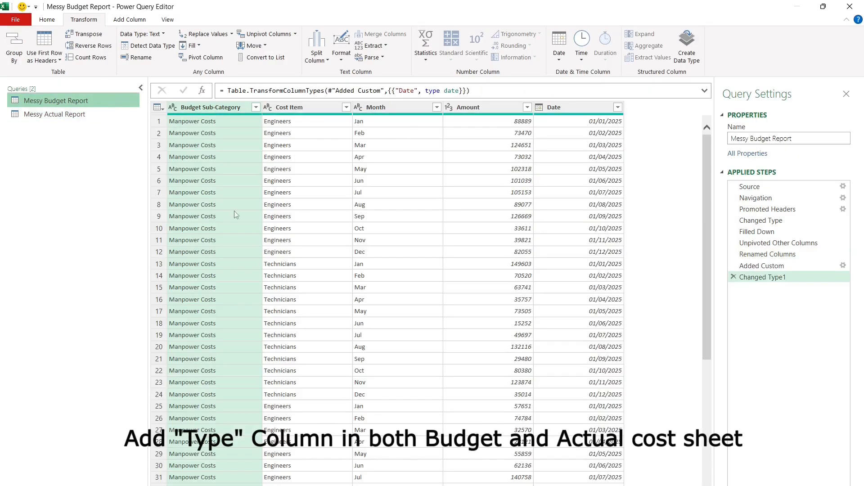
pyautogui.click(573, 107)
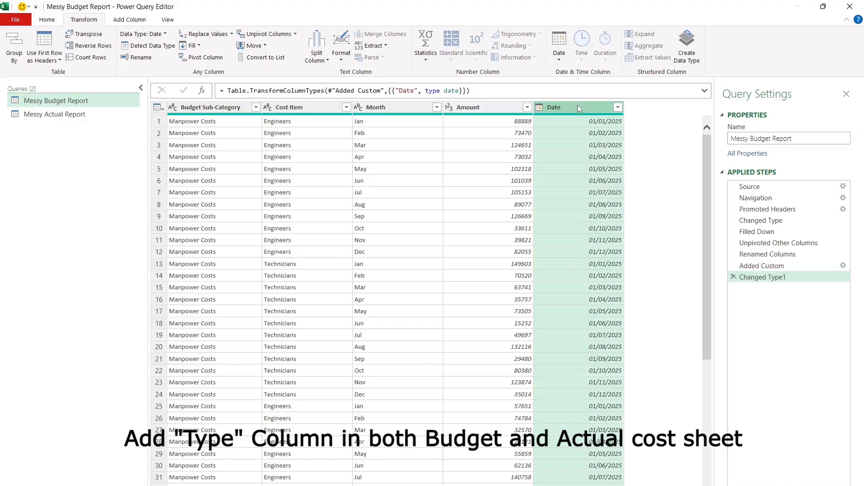
pyautogui.rightClick(577, 106)
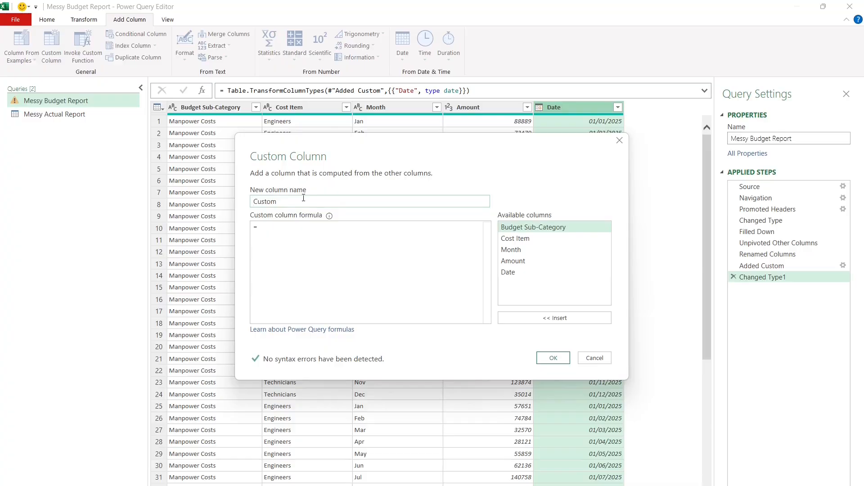
pyautogui.doubleClick(304, 198)
pyautogui.write('Type')
pyautogui.click(349, 237)
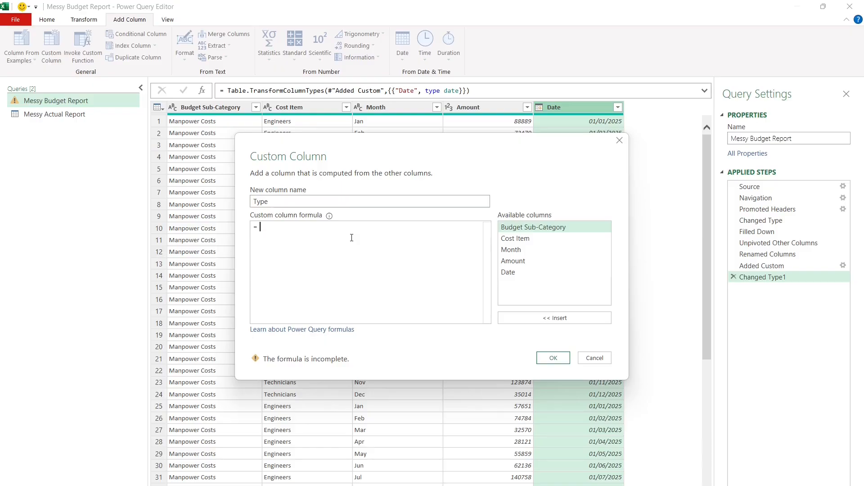
pyautogui.write('"Budget')
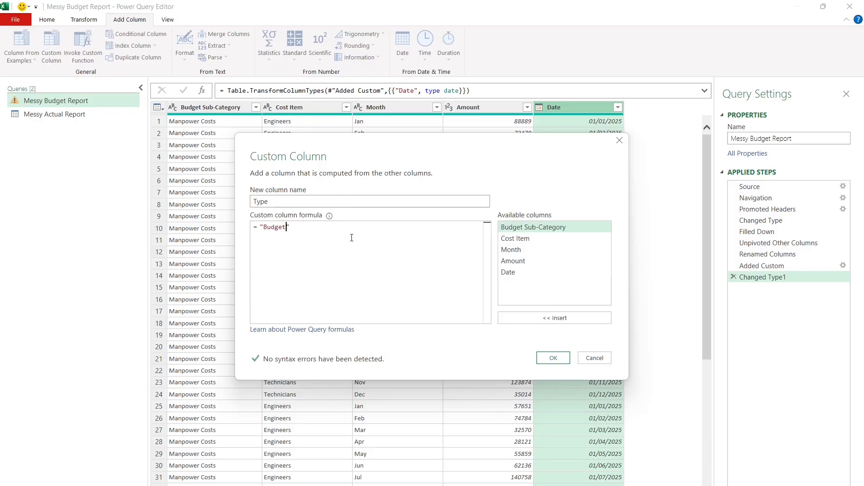
pyautogui.click(553, 358)
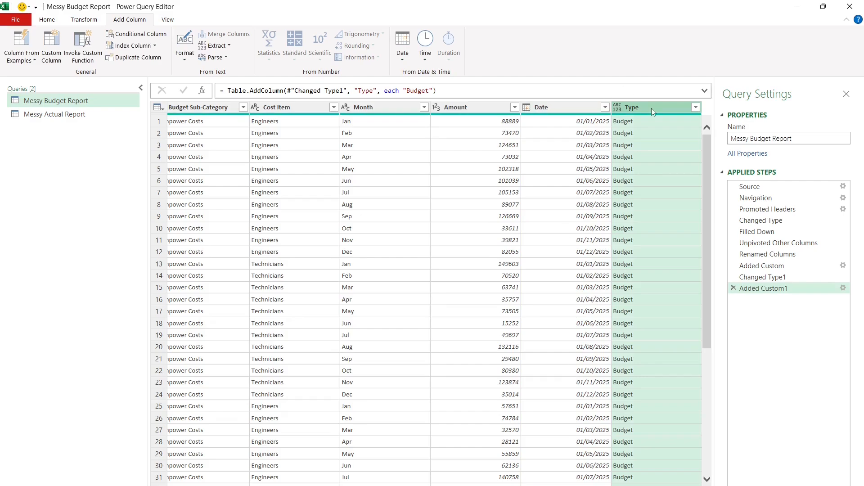
pyautogui.moveTo(651, 108); pyautogui.dragTo(155, 109)
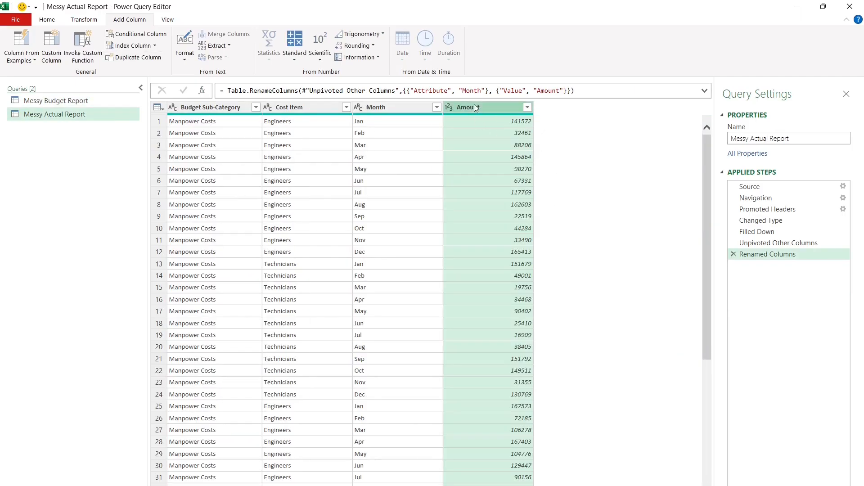
# In the Messy Actual Report query, add a custom column named Date with the formula Date.FromText("01-" & [Month] & "-2025")
pyautogui.click(51, 56)
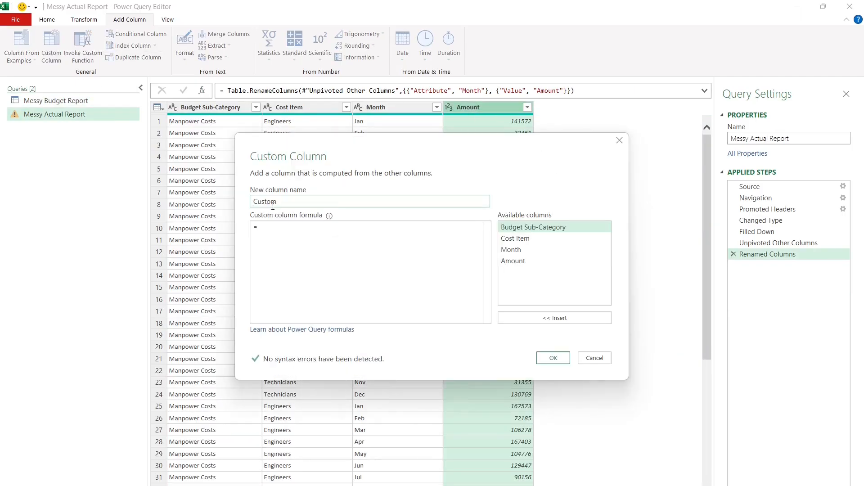
pyautogui.doubleClick(269, 202)
pyautogui.write('Date')
pyautogui.click(281, 230)
pyautogui.write('Date.FromText("01-" & [Month] & "-2025")')
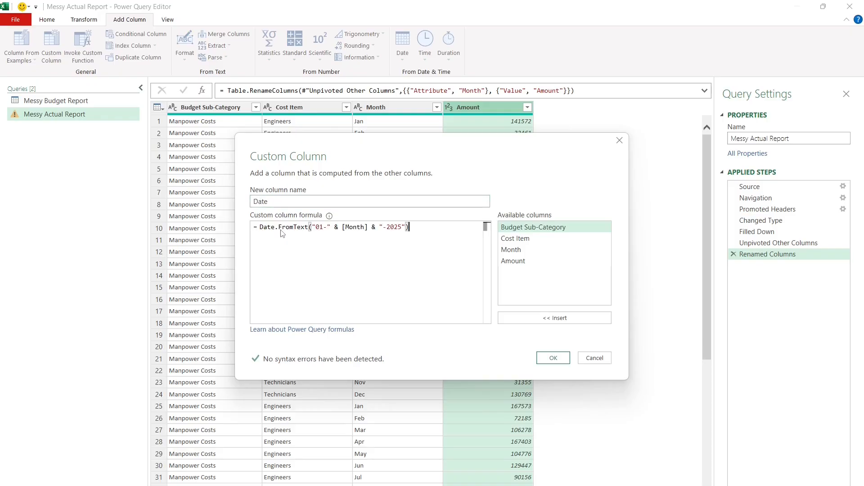
pyautogui.click(553, 356)
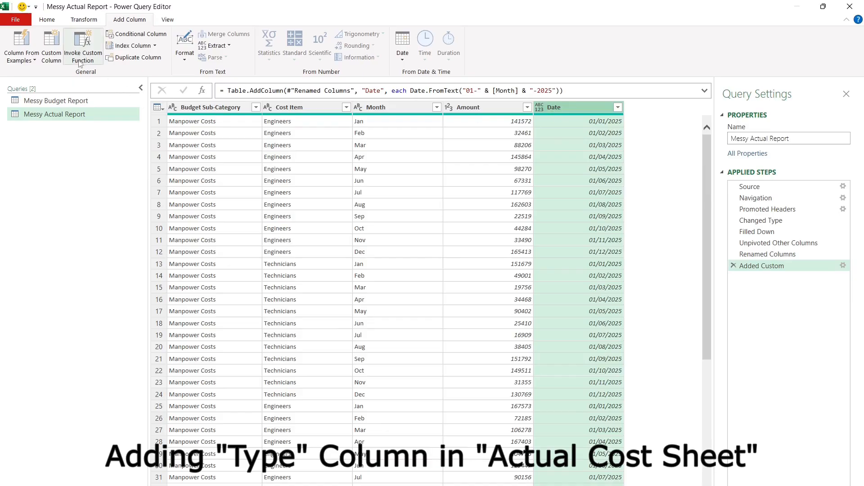
# Add a custom column named Type with the formula "Actual" to the Messy Actual Report query and make it the first column
pyautogui.click(52, 45)
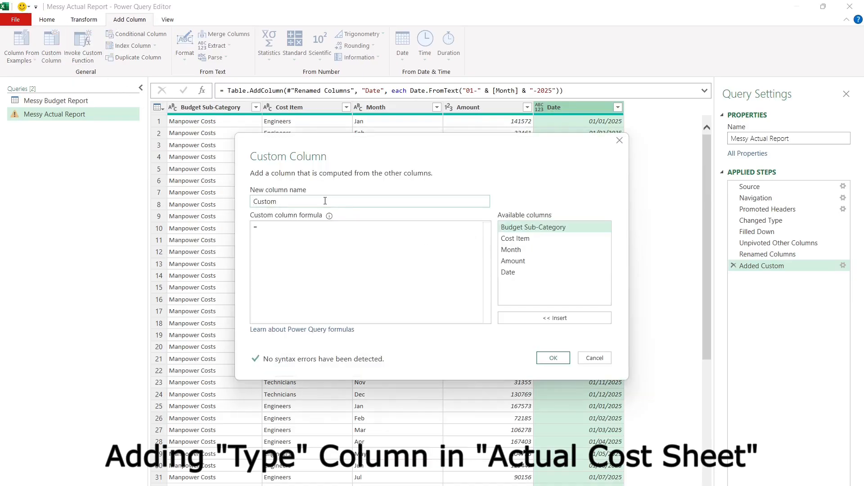
pyautogui.doubleClick(332, 200)
pyautogui.write('Type')
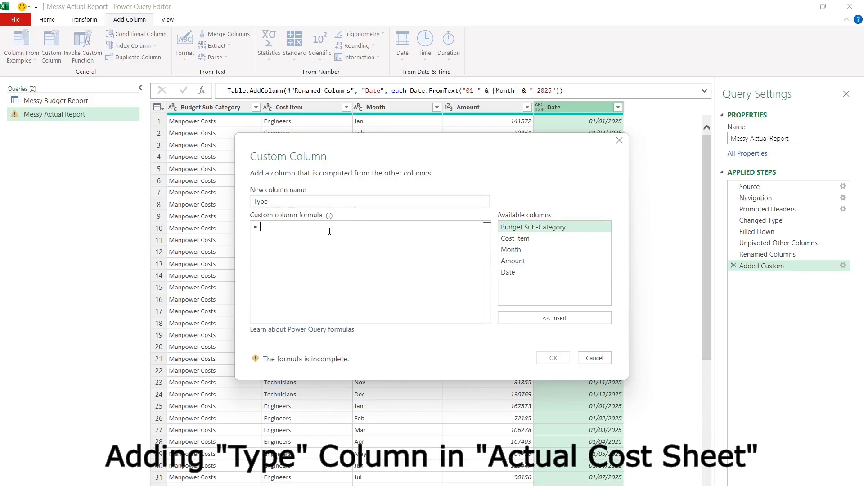
pyautogui.write('"')
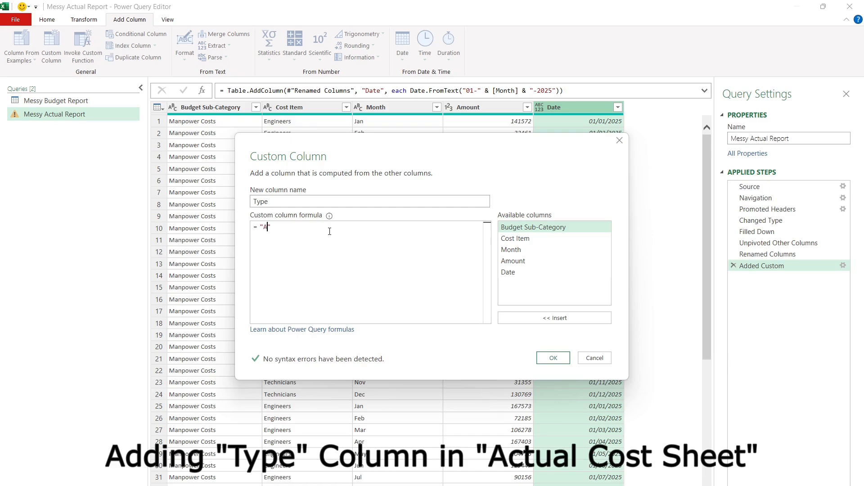
pyautogui.write('Actual')
pyautogui.click(553, 358)
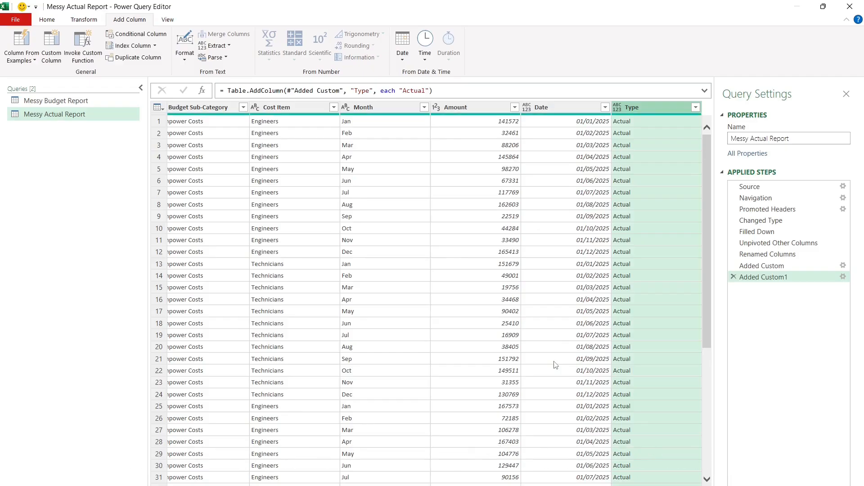
pyautogui.moveTo(630, 108); pyautogui.dragTo(173, 124)
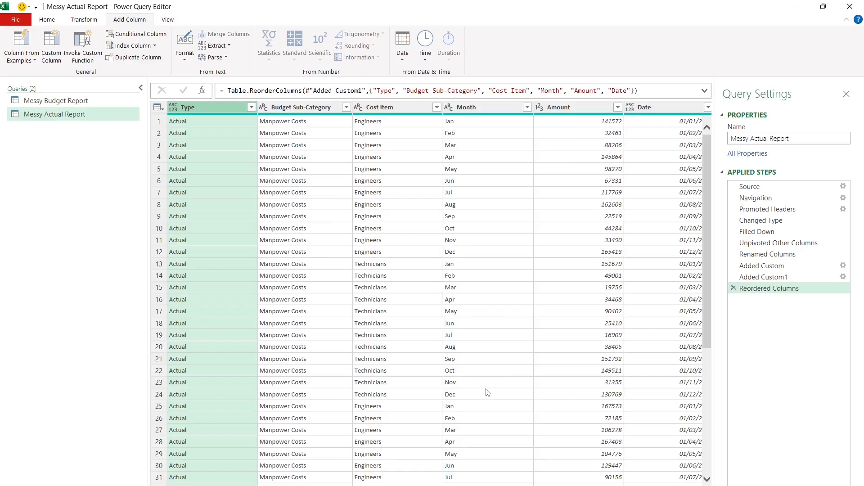
# Set the data type of the actual report's Date column to Date and display the Messy Budget Report query
pyautogui.click(629, 108)
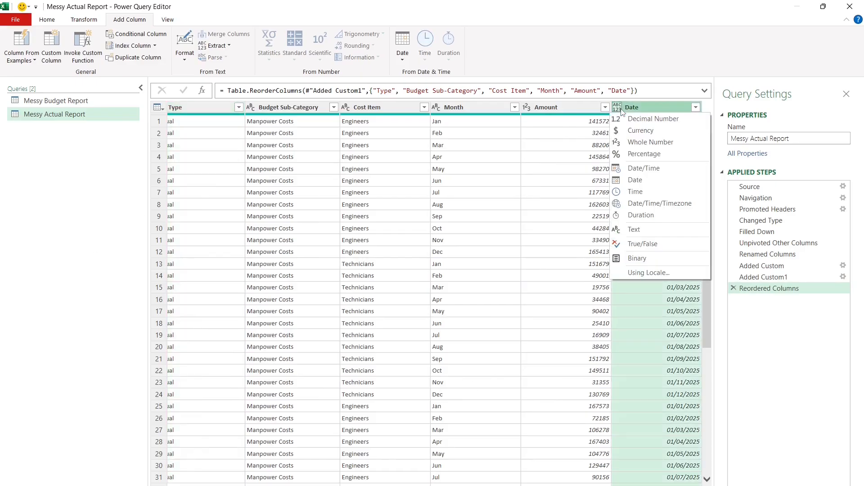
pyautogui.click(635, 180)
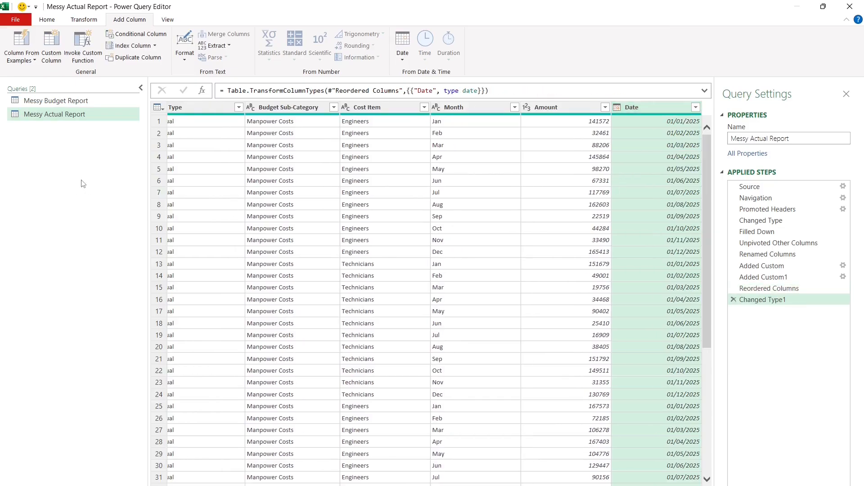
pyautogui.click(75, 23)
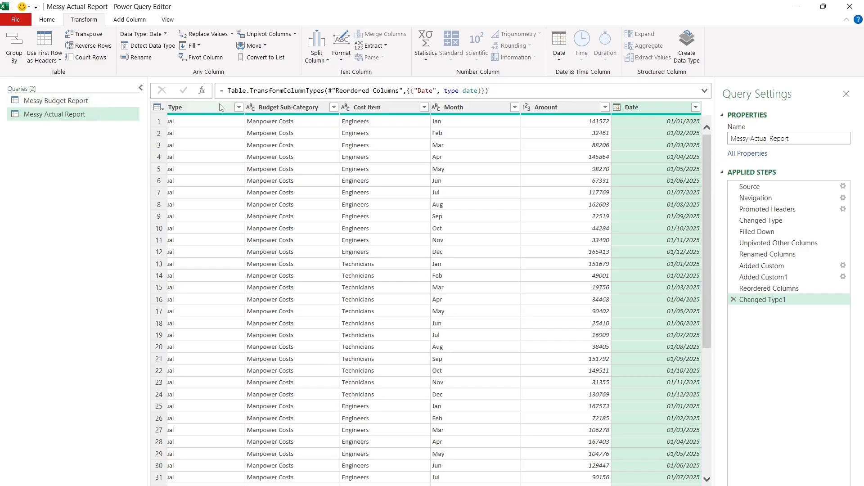
pyautogui.click(80, 103)
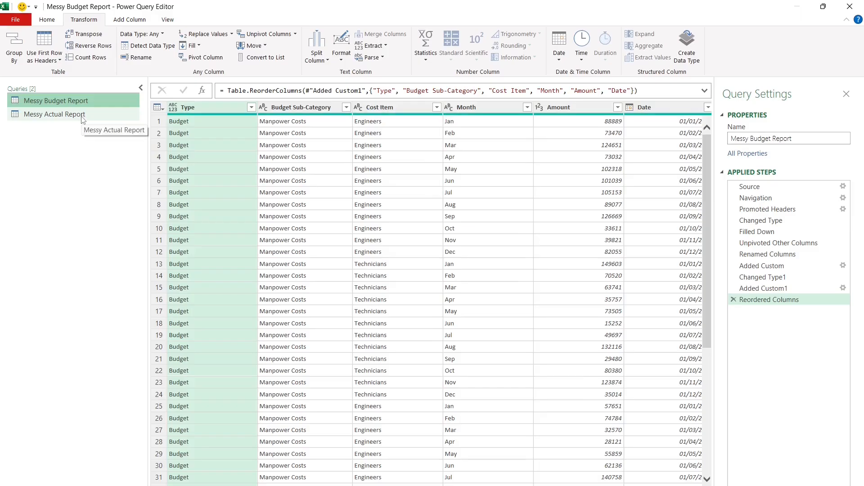
# Compare the columns of the Messy Budget Report and Messy Actual Report queries
pyautogui.click(82, 117)
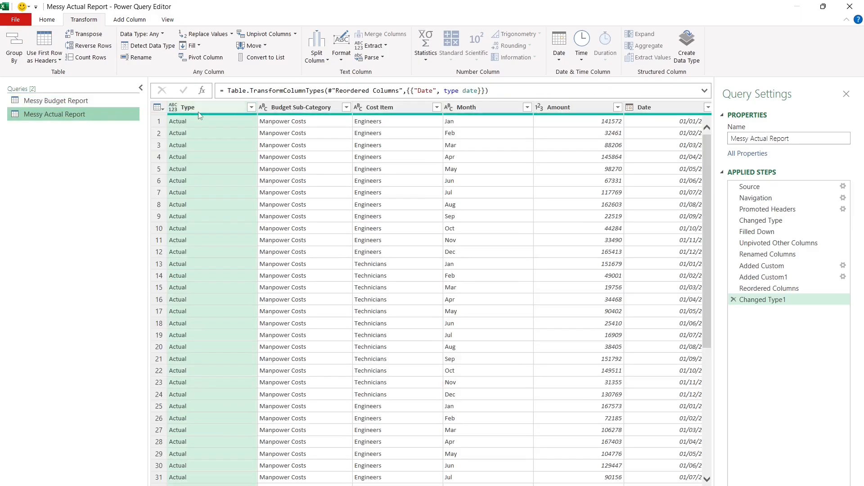
pyautogui.click(67, 103)
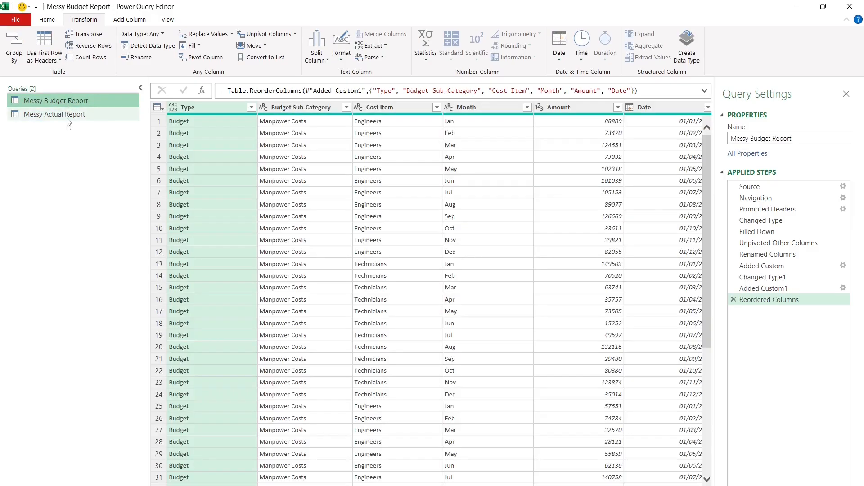
pyautogui.click(69, 116)
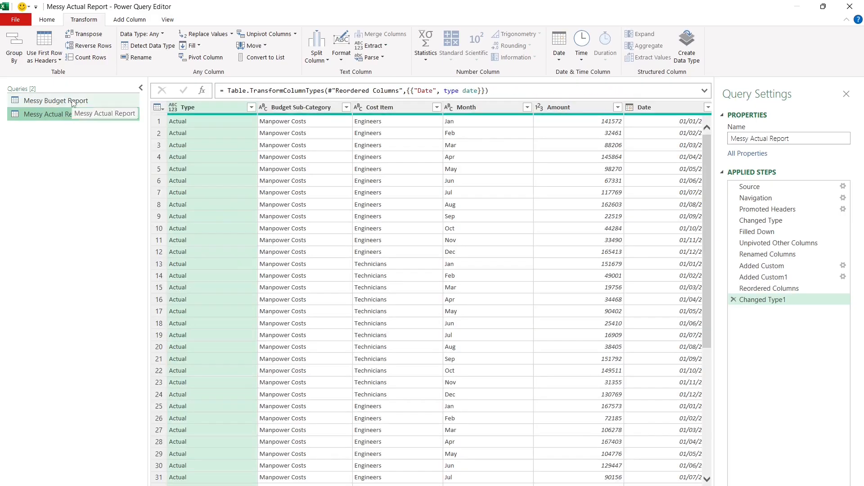
pyautogui.click(70, 101)
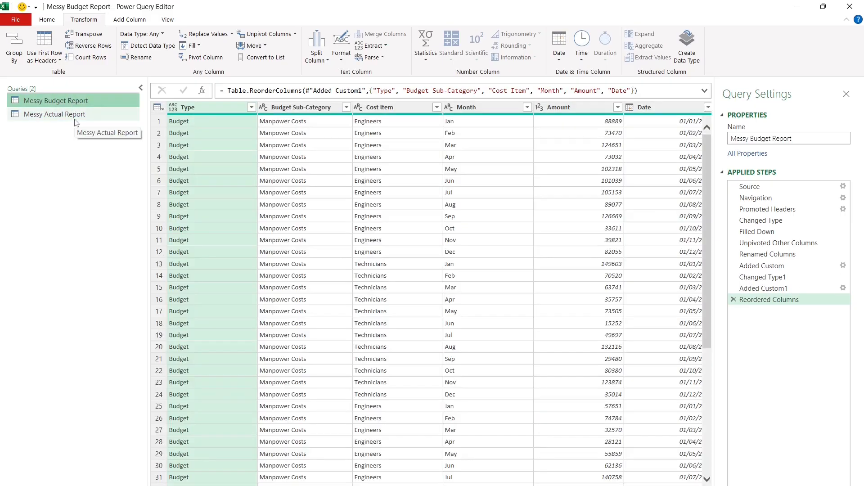
pyautogui.click(71, 116)
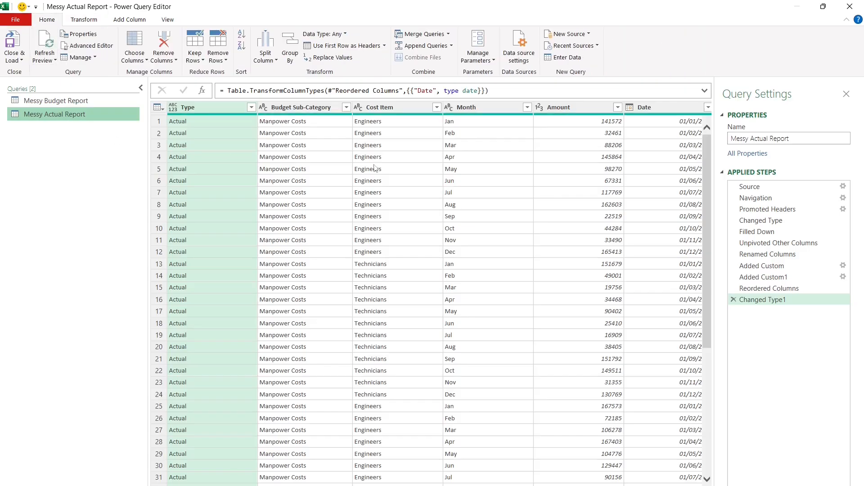
# Append the queries as a new query, with Messy Budget Report as the first table and Messy Actual Report as the second
pyautogui.click(452, 46)
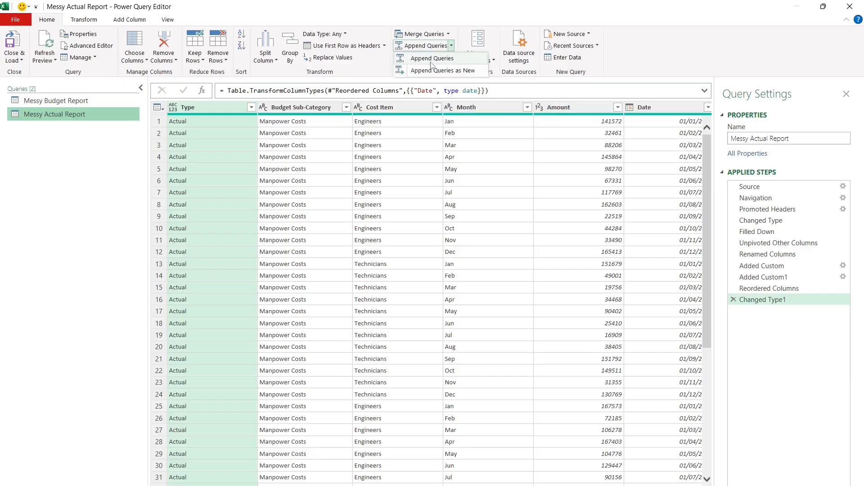
pyautogui.click(467, 72)
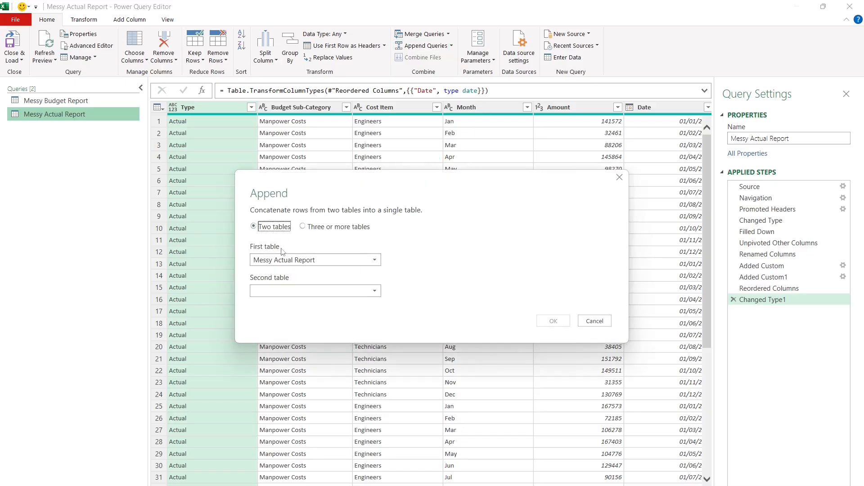
pyautogui.click(276, 260)
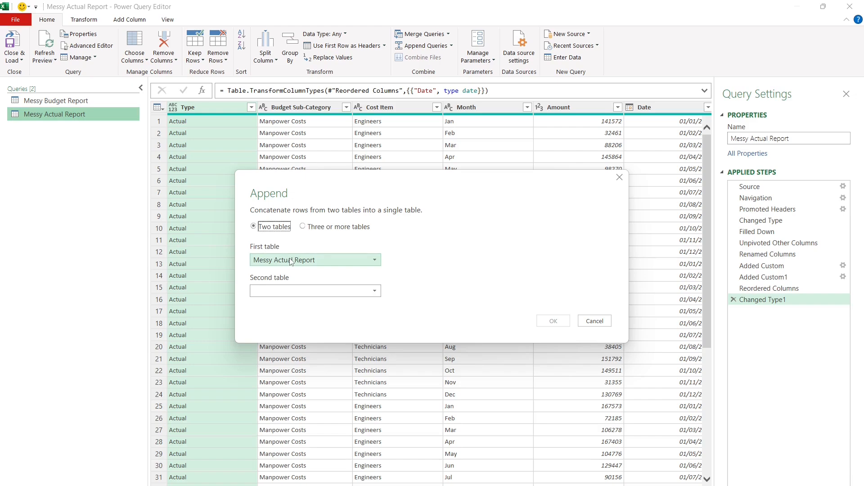
pyautogui.click(293, 273)
pyautogui.click(290, 292)
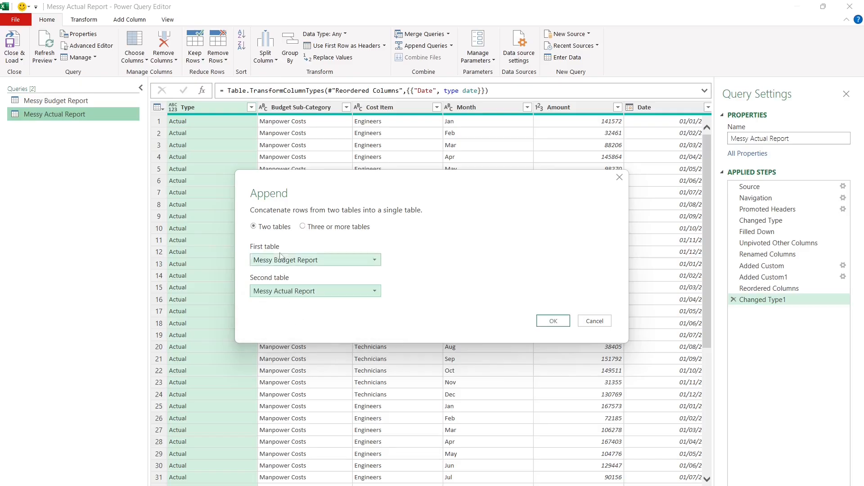
pyautogui.click(563, 325)
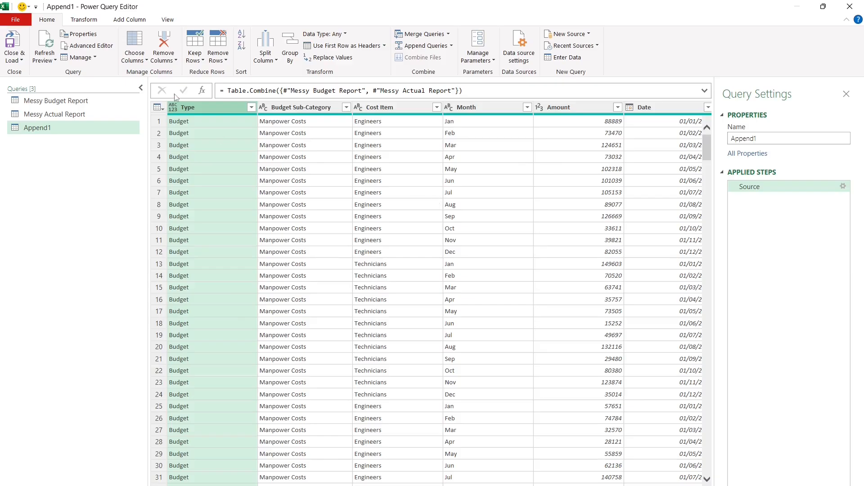
pyautogui.click(252, 108)
pyautogui.click(251, 108)
# Rename the Messy Budget Report query as Budget Report
pyautogui.doubleClick(58, 102)
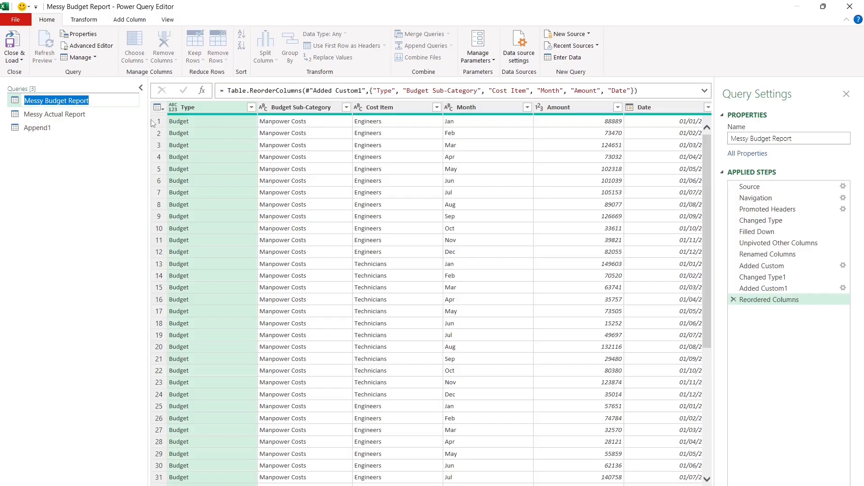
pyautogui.press('Home')
pyautogui.hotkey('ctrl', 'shift', 'Right')
pyautogui.press('Delete')
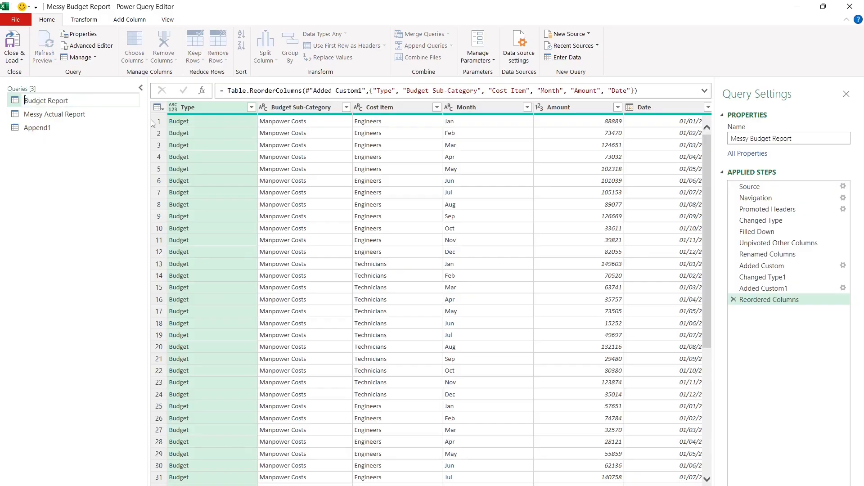
pyautogui.press('Return')
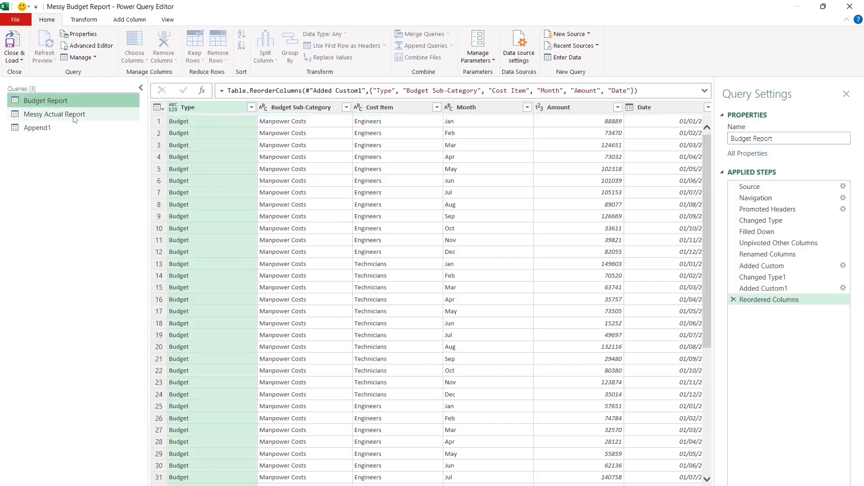
# Rename the Messy Actual Report query as Actual Report
pyautogui.doubleClick(44, 113)
pyautogui.click(44, 114)
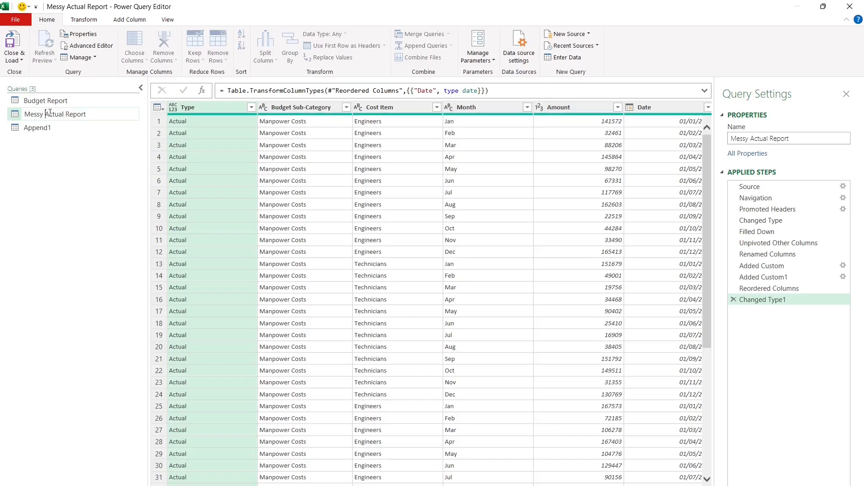
pyautogui.press('BackSpace')
pyautogui.press('BackSpace')
pyautogui.press('BackSpace')
pyautogui.press('BackSpace')
pyautogui.press('BackSpace')
pyautogui.press('BackSpace')
pyautogui.press('Return')
# Rename the appended query as Budget and Actual, and load the queries into the workbook
pyautogui.doubleClick(48, 128)
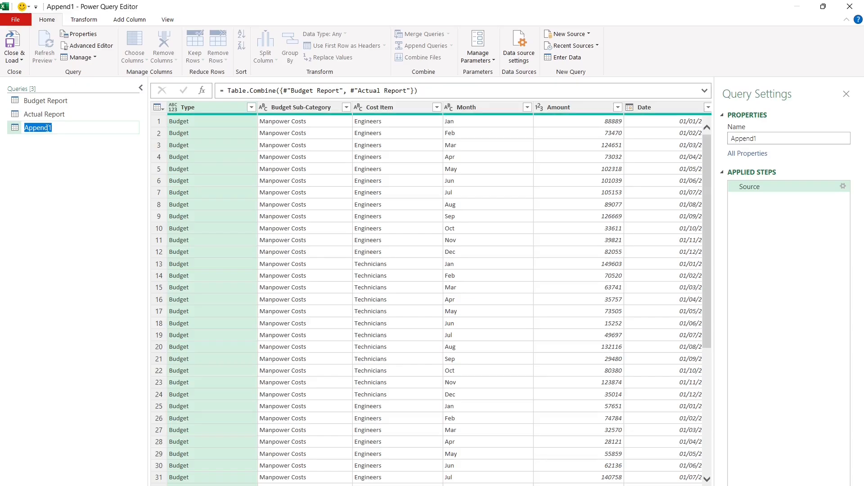
pyautogui.write('Budget and Actual')
pyautogui.press('Return')
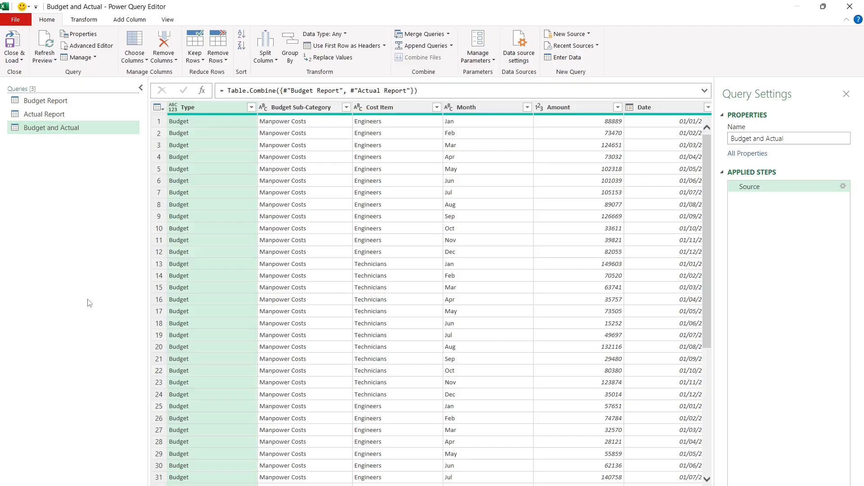
pyautogui.click(21, 60)
pyautogui.click(21, 72)
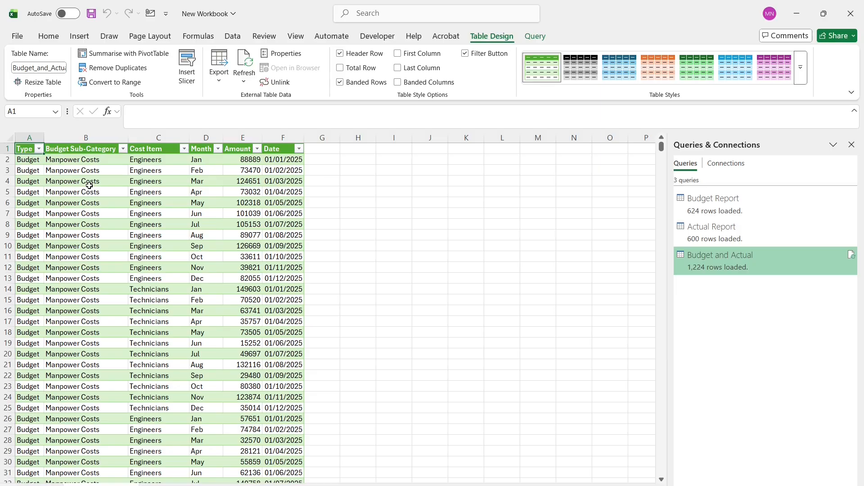
# Widen the Type column of the loaded Budget and Actual table and check the table's last rows
pyautogui.moveTo(45, 138); pyautogui.dragTo(56, 137)
pyautogui.click(42, 221)
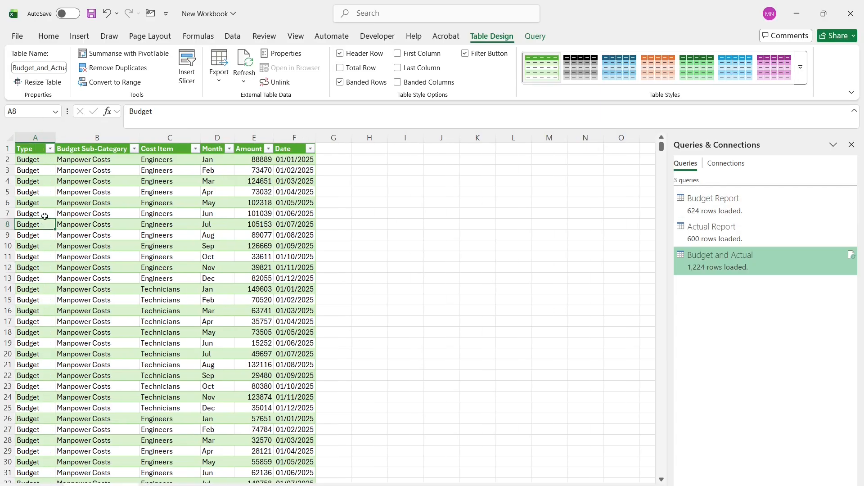
pyautogui.hotkey('ctrl', 'Down')
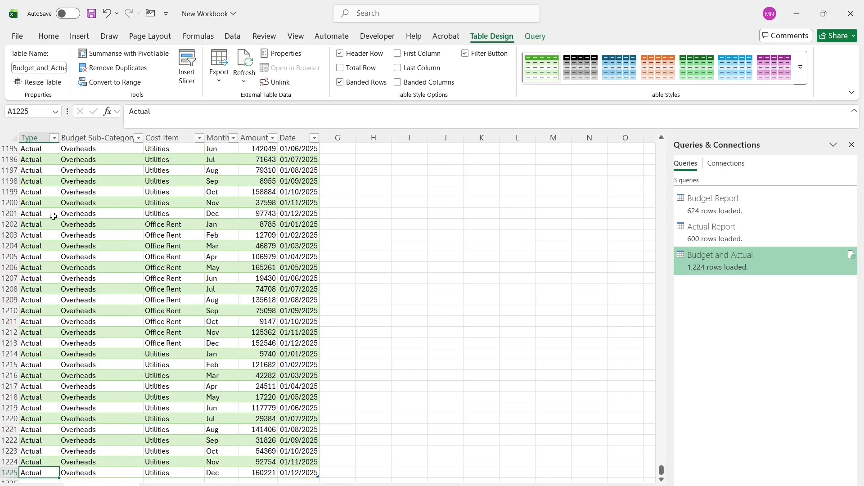
pyautogui.hotkey('ctrl', 'Up')
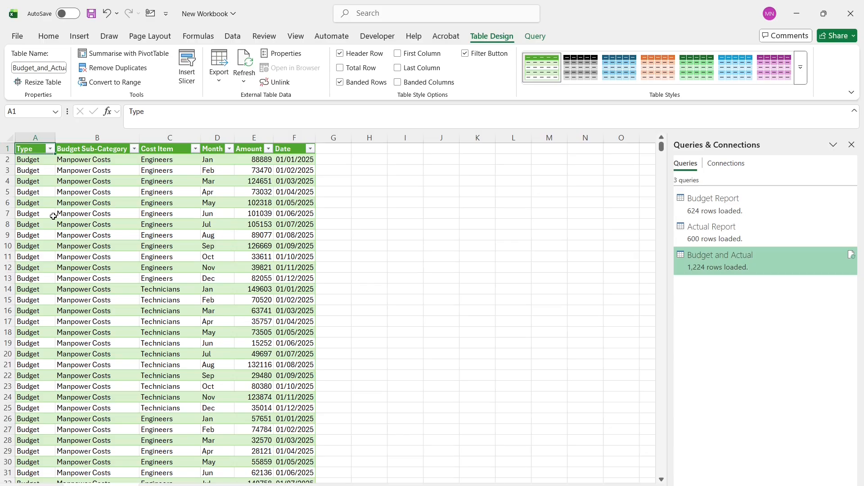
# Create a PivotTable on a new worksheet from the whole Budget_and_Actual table
pyautogui.hotkey('ctrl', 'shift', 'Right')
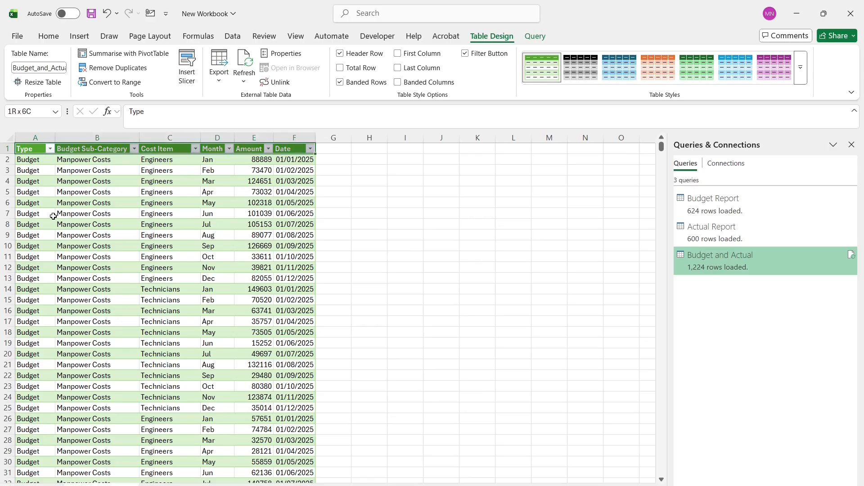
pyautogui.hotkey('ctrl', 'shift', 'Down')
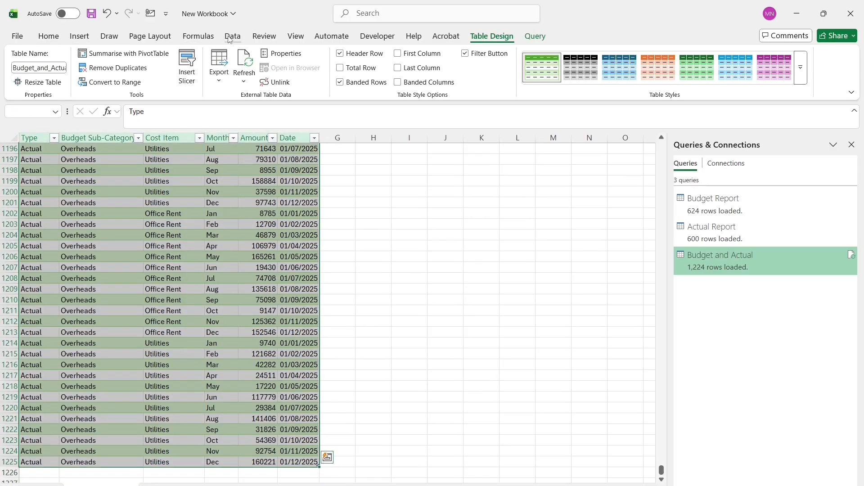
pyautogui.click(79, 41)
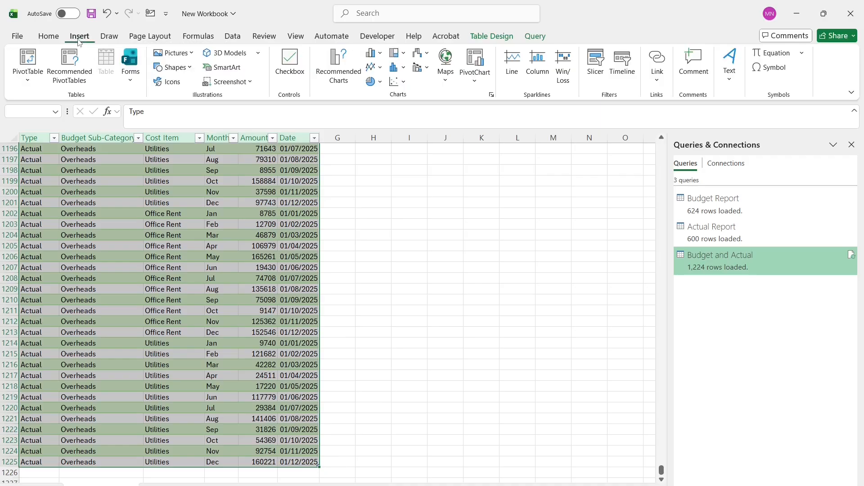
pyautogui.click(27, 61)
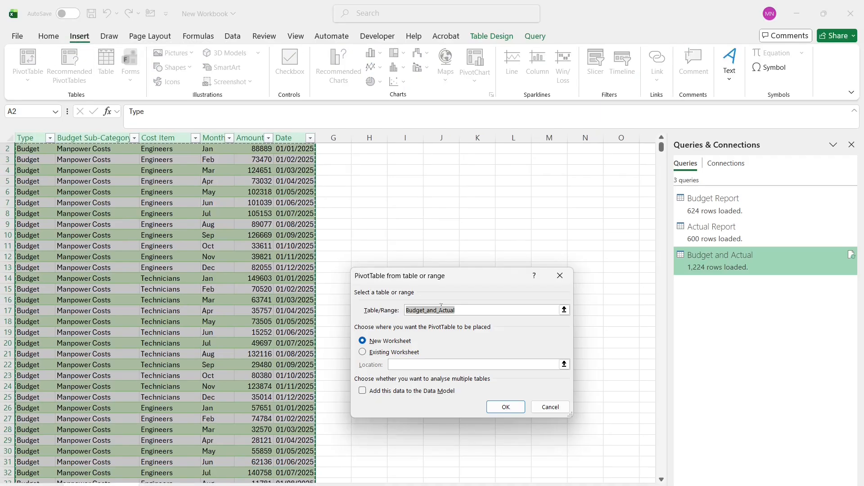
pyautogui.click(506, 406)
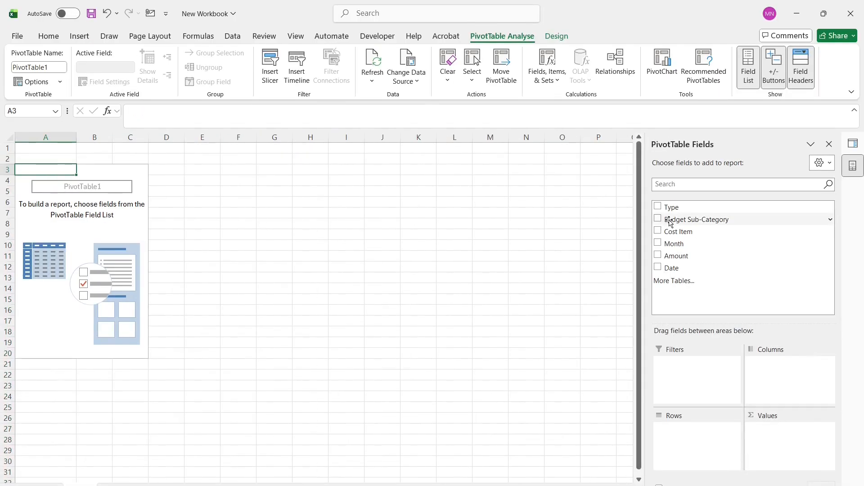
# Lay out the PivotTable with Budget Sub-Category and Cost Item as rows, Amount as values and Type as columns
pyautogui.moveTo(664, 222); pyautogui.dragTo(691, 433)
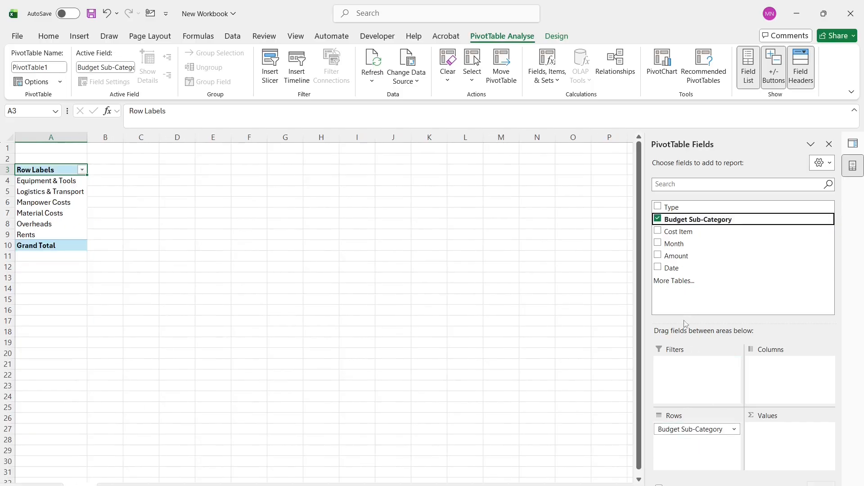
pyautogui.moveTo(675, 256); pyautogui.dragTo(691, 443)
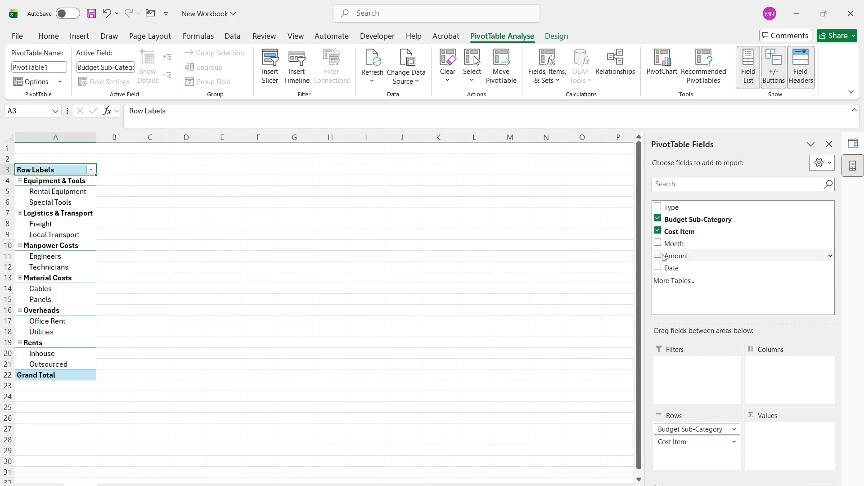
pyautogui.moveTo(661, 258); pyautogui.dragTo(774, 429)
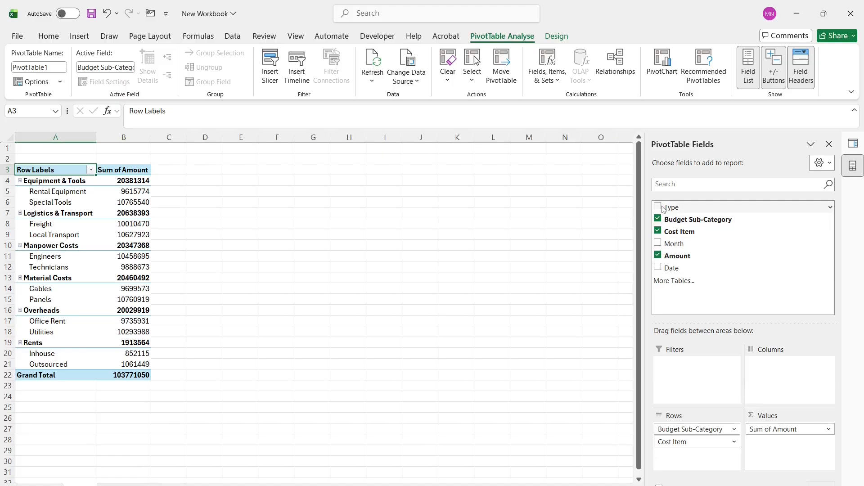
pyautogui.moveTo(662, 209); pyautogui.dragTo(788, 374)
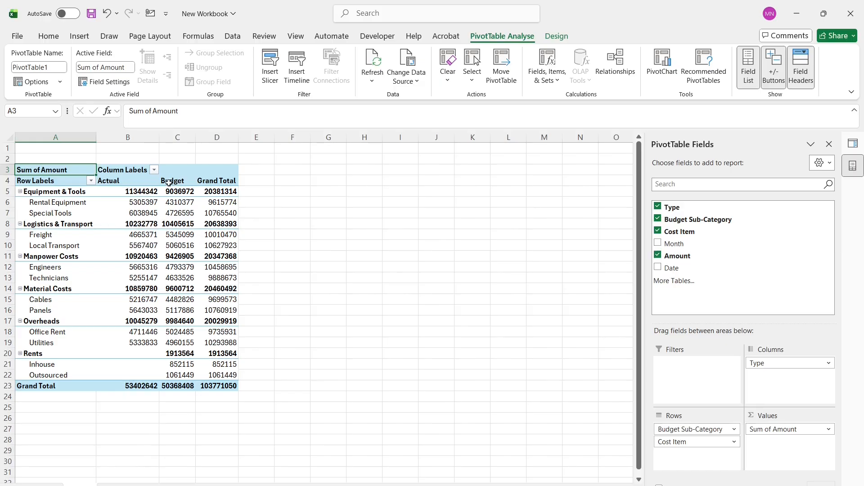
# Set the PivotTable's grand totals to On for Columns Only
pyautogui.moveTo(137, 193); pyautogui.dragTo(191, 386)
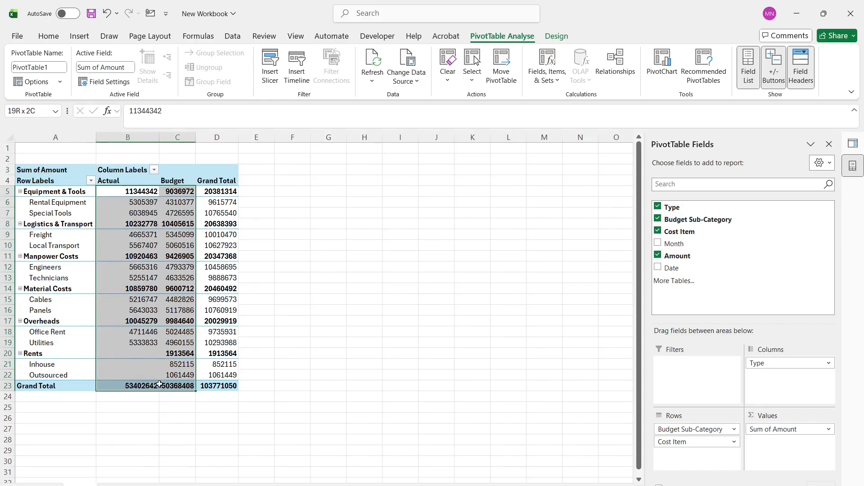
pyautogui.click(203, 234)
pyautogui.click(174, 232)
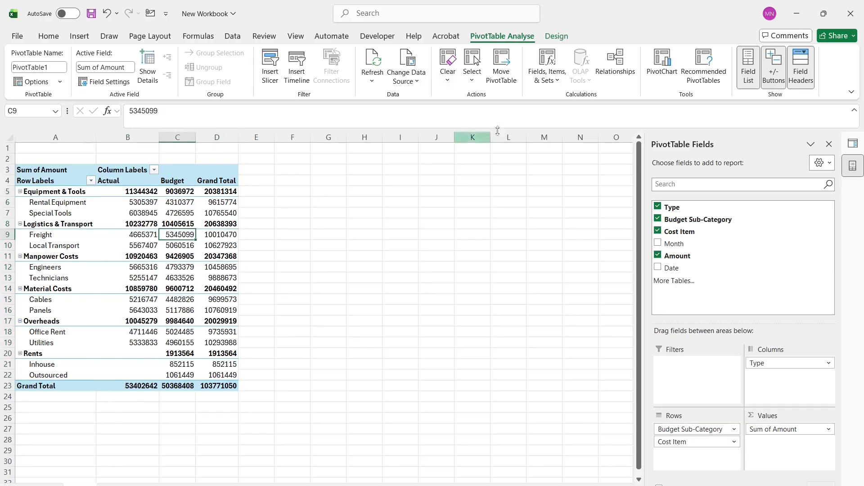
pyautogui.click(556, 38)
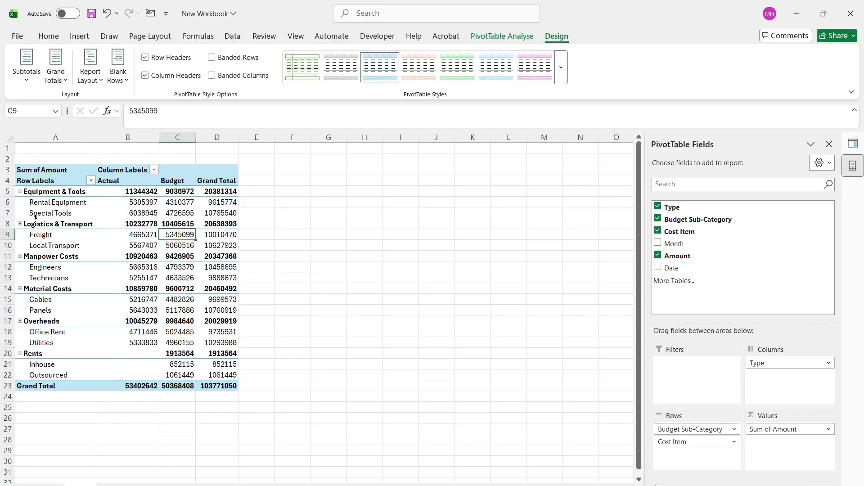
pyautogui.click(55, 79)
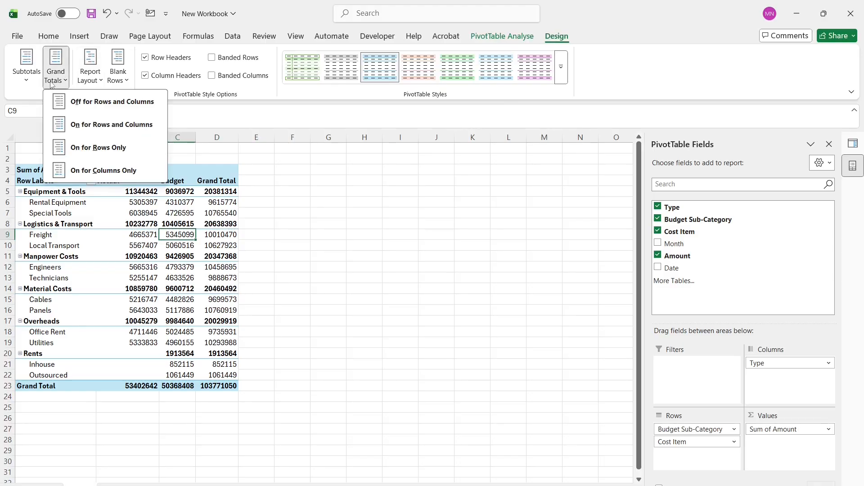
pyautogui.click(75, 170)
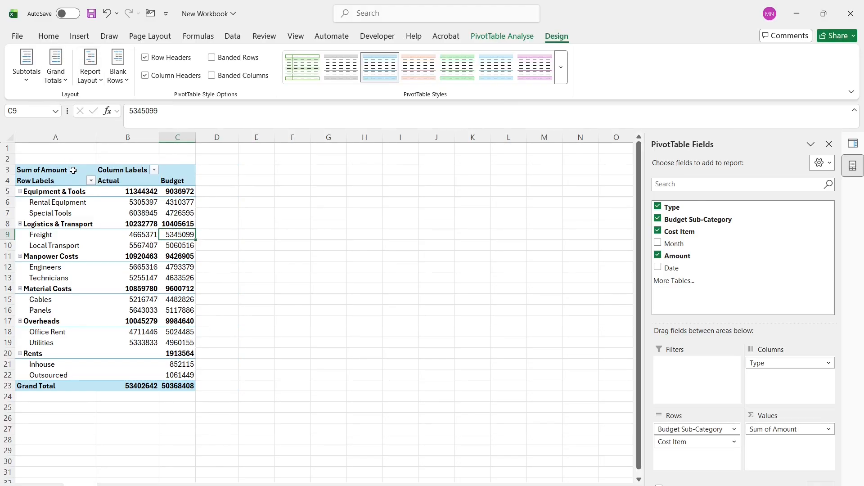
# Add a Variance heading in D4 beside the PivotTable and calculate the first variance in D5 with =C5-B5
pyautogui.click(292, 213)
pyautogui.click(228, 184)
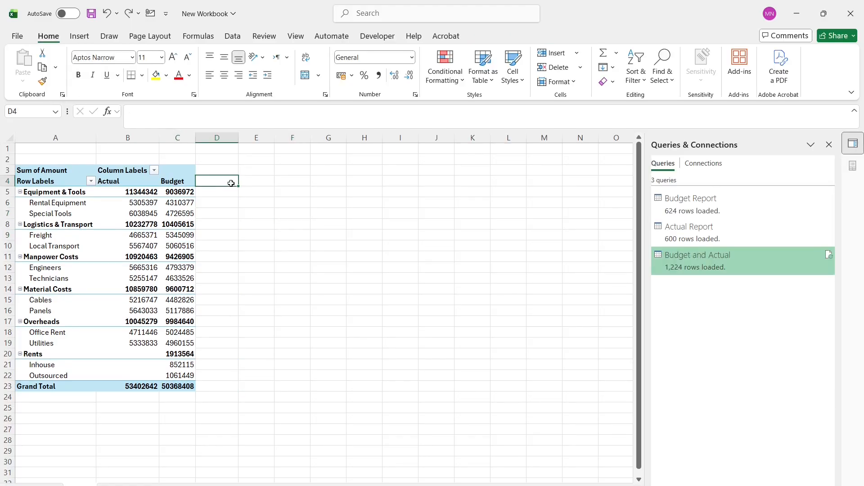
pyautogui.write('Var')
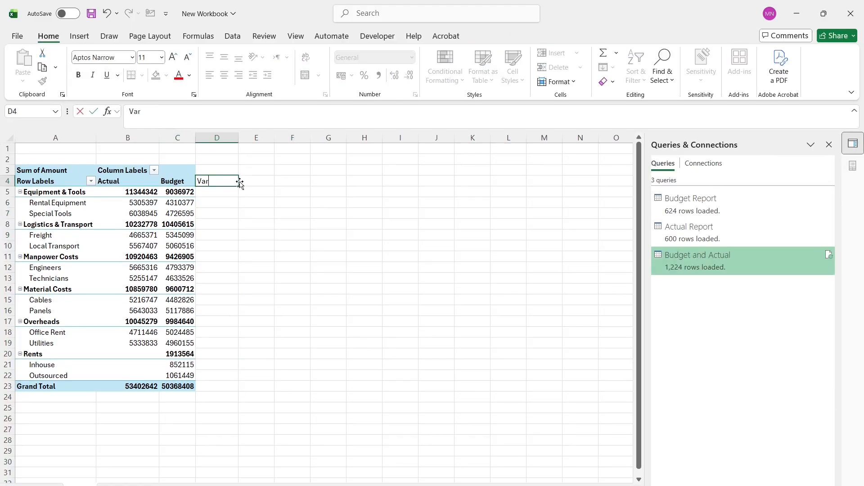
pyautogui.write('iance')
pyautogui.press('Return')
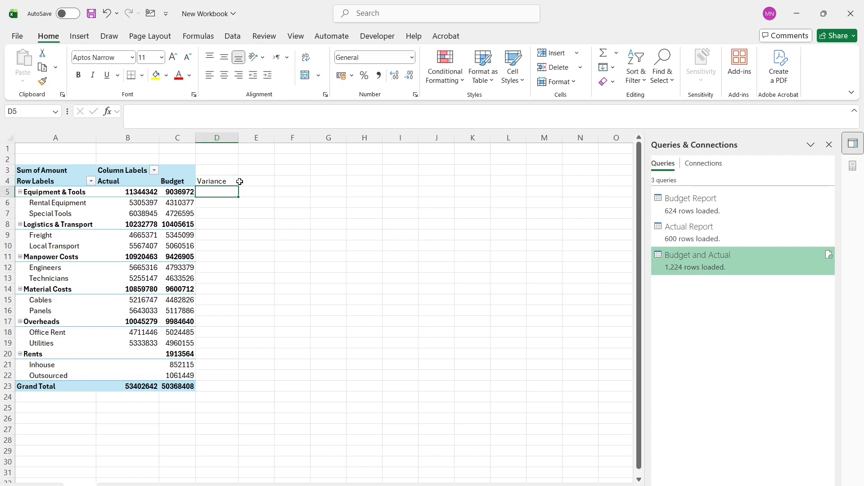
pyautogui.write('=')
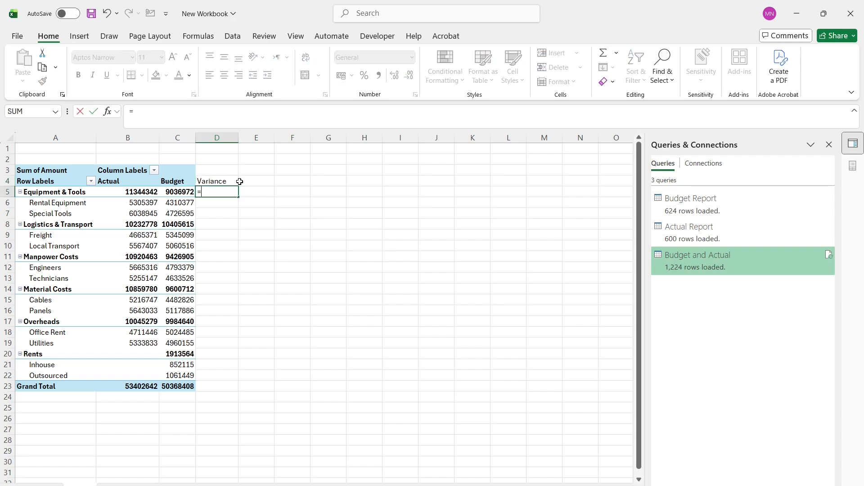
pyautogui.write('C5')
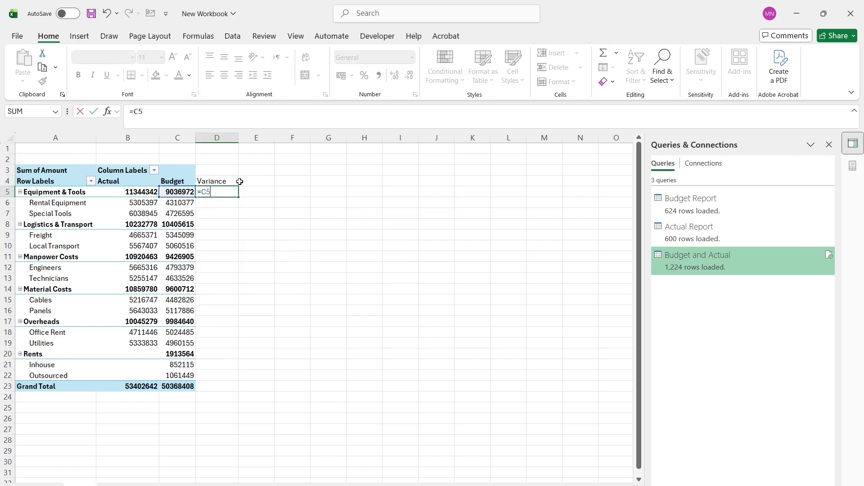
pyautogui.write('-B5')
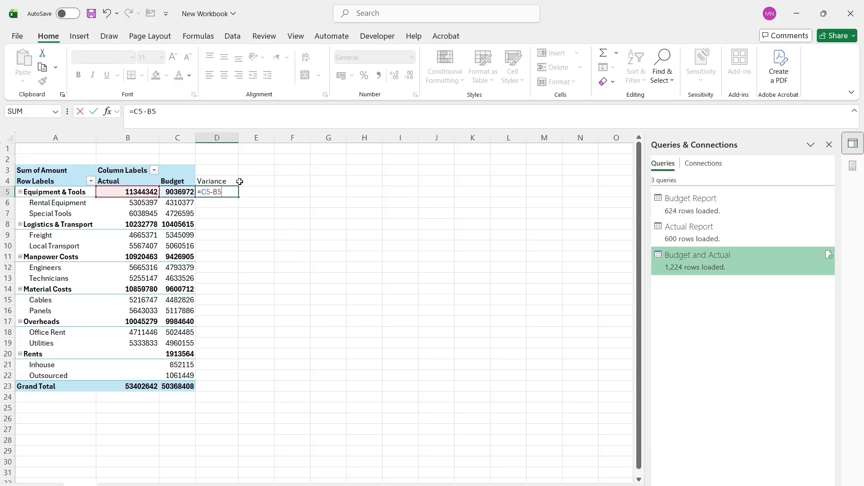
pyautogui.press('Return')
# Copy the variance formula from D5 down to the Grand Total row, filling D6:D23
pyautogui.press('Up')
pyautogui.hotkey('ctrl', 'c')
pyautogui.press('Left')
pyautogui.hotkey('ctrl', 'Down')
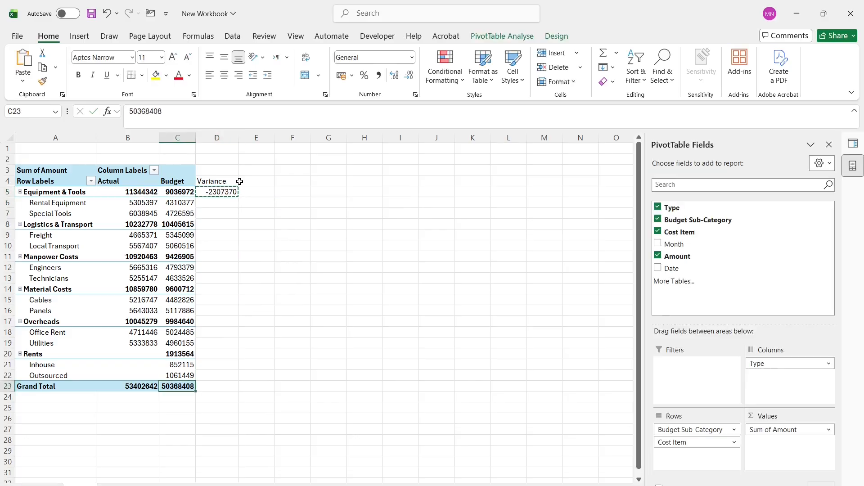
pyautogui.press('Right')
pyautogui.hotkey('ctrl', 'shift', 'Up')
pyautogui.hotkey('shift', 'Down')
pyautogui.press('Return')
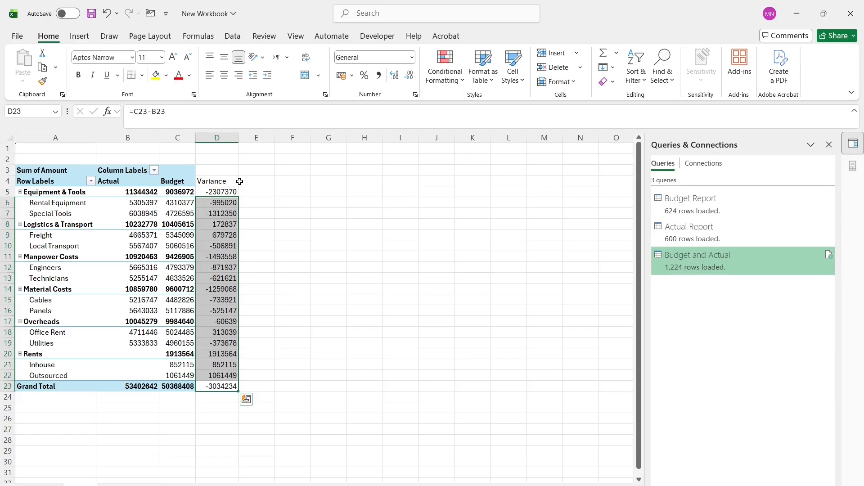
# Format the Actual, Budget and Variance amounts in B5:D23 with comma separators and no decimal places
pyautogui.hotkey('ctrl', 'Up')
pyautogui.press('Down')
pyautogui.press('Left')
pyautogui.press('Left')
pyautogui.hotkey('shift', 'Right')
pyautogui.hotkey('shift', 'Right')
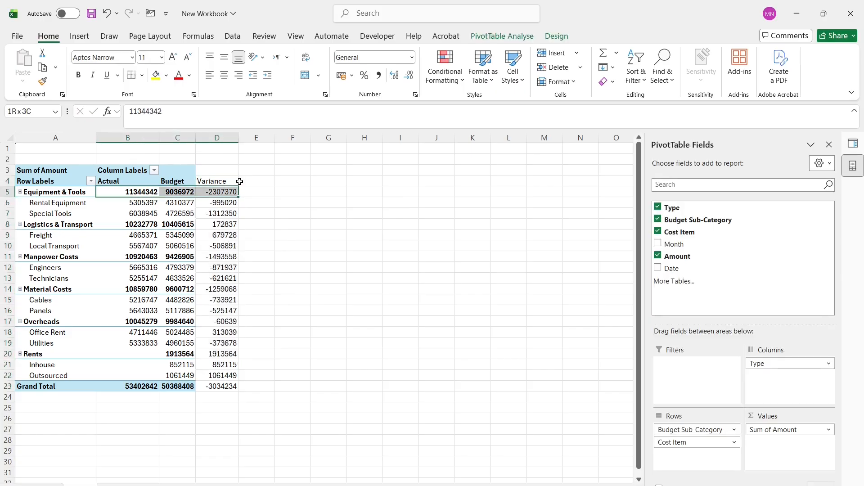
pyautogui.hotkey('ctrl', 'shift', 'Down')
pyautogui.hotkey('ctrl', 'shift', 'Down')
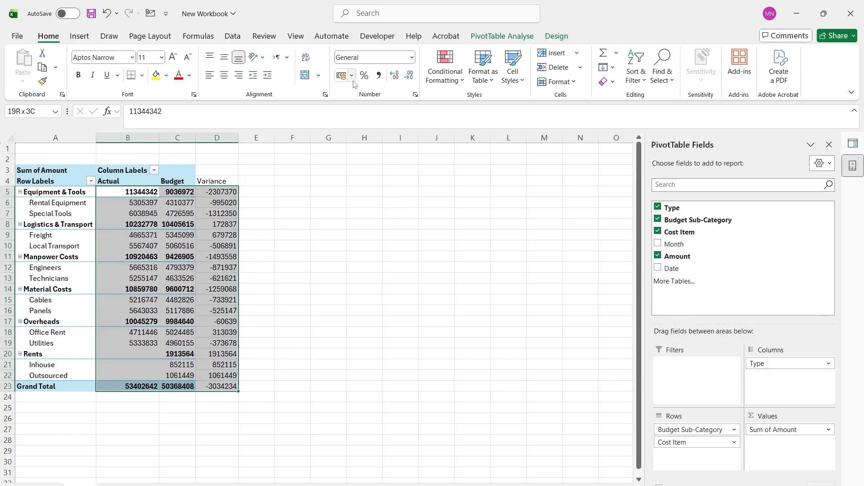
pyautogui.click(378, 76)
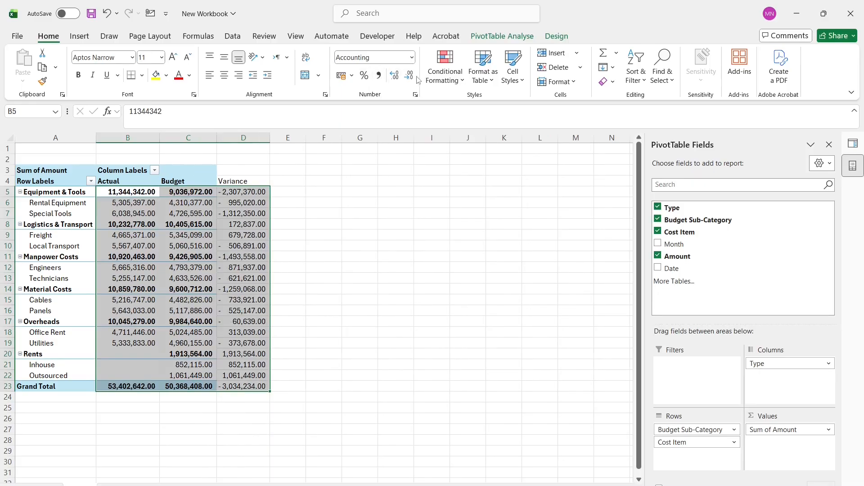
pyautogui.click(408, 74)
pyautogui.click(408, 75)
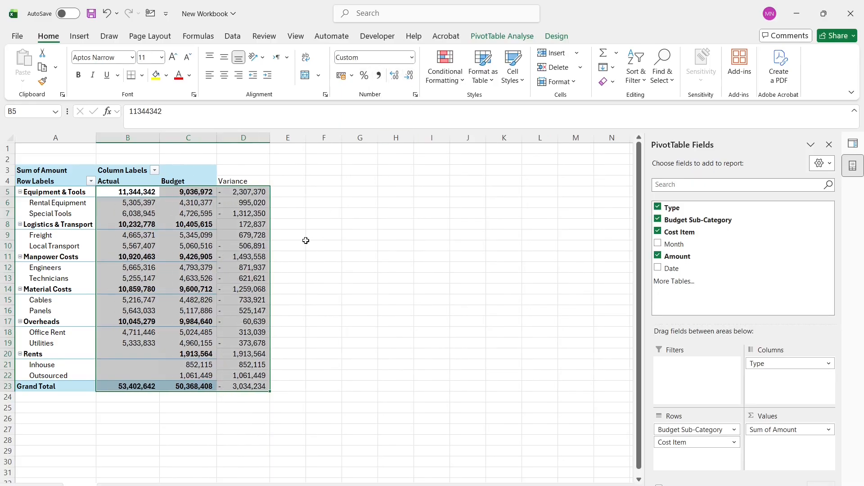
# Copy the formatting of the Budget column C5:C23 onto the Variance column D5:D23 with Format Painter
pyautogui.click(185, 215)
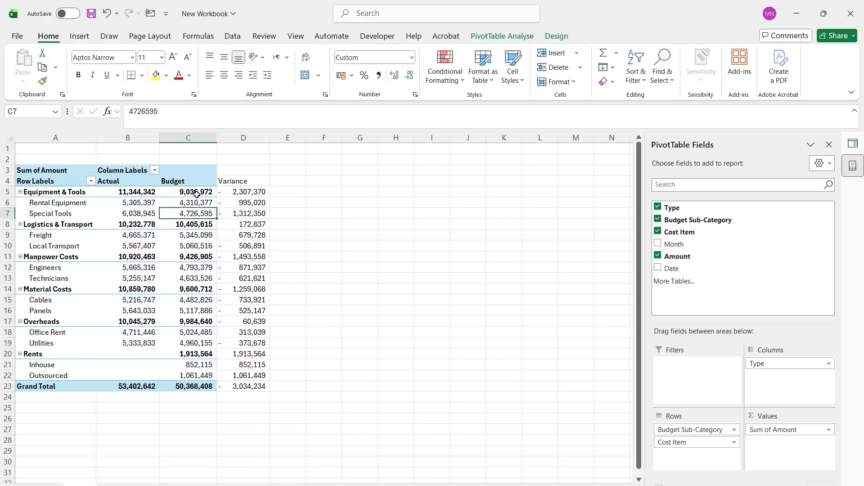
pyautogui.moveTo(198, 193); pyautogui.dragTo(198, 387)
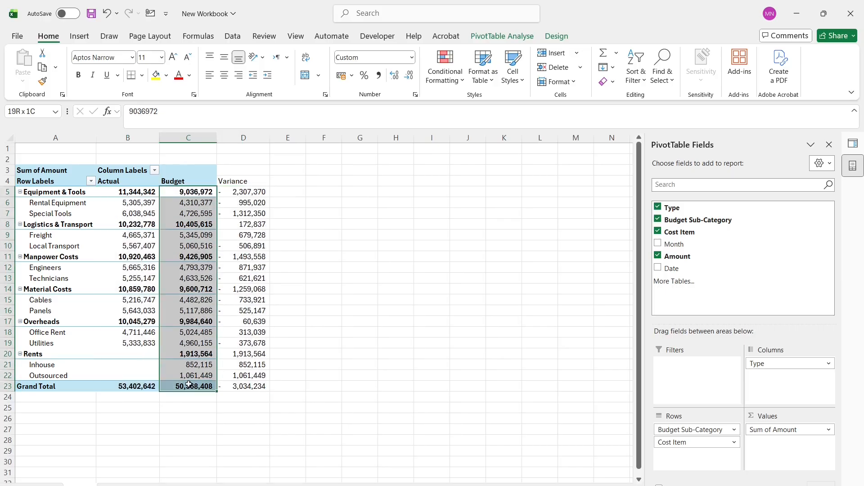
pyautogui.click(42, 81)
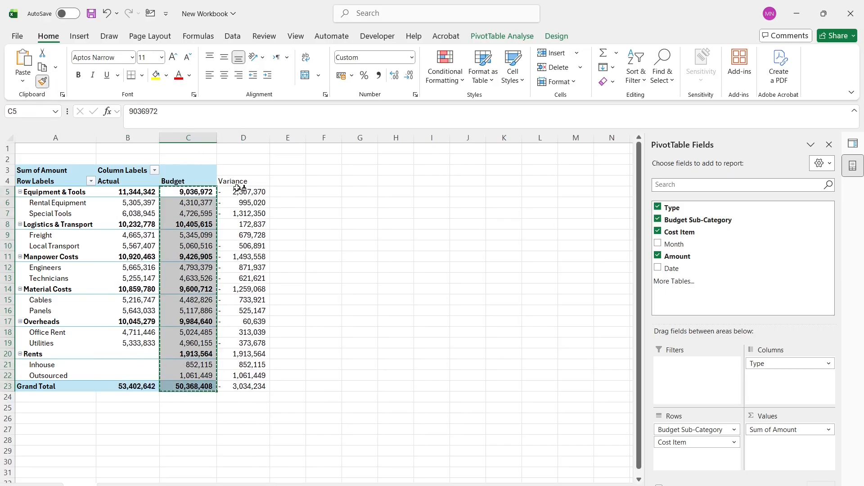
pyautogui.moveTo(238, 191); pyautogui.dragTo(238, 387)
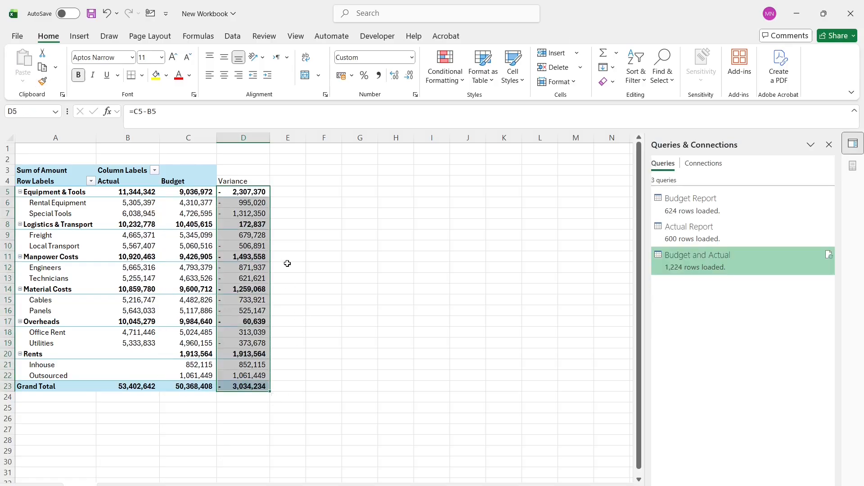
# Give the header rows A3:D4 a dark blue fill and white font colour
pyautogui.click(191, 180)
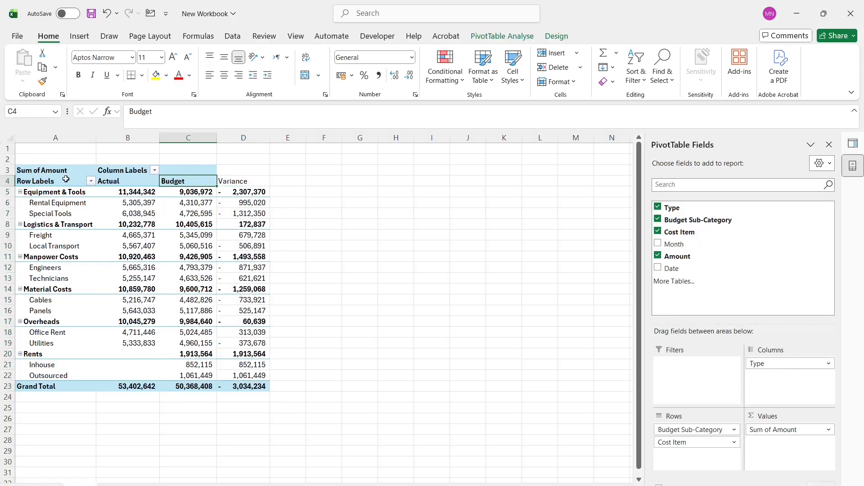
pyautogui.moveTo(57, 172); pyautogui.dragTo(240, 183)
pyautogui.click(141, 76)
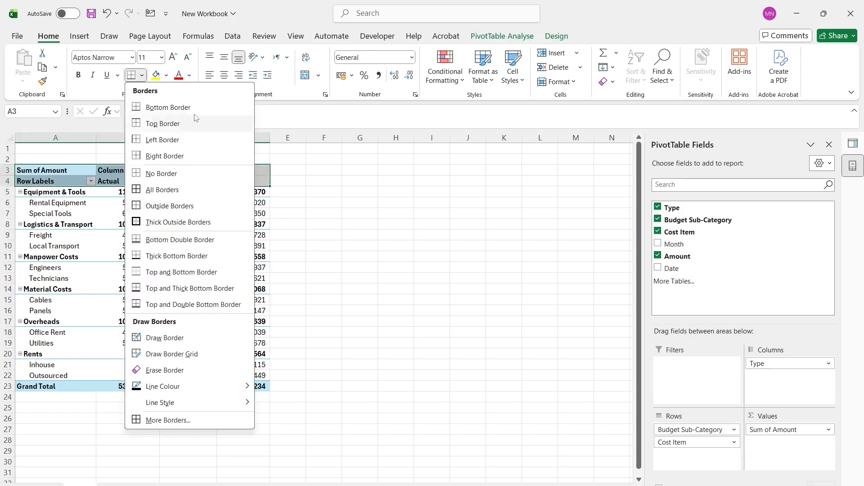
pyautogui.click(173, 80)
pyautogui.click(166, 75)
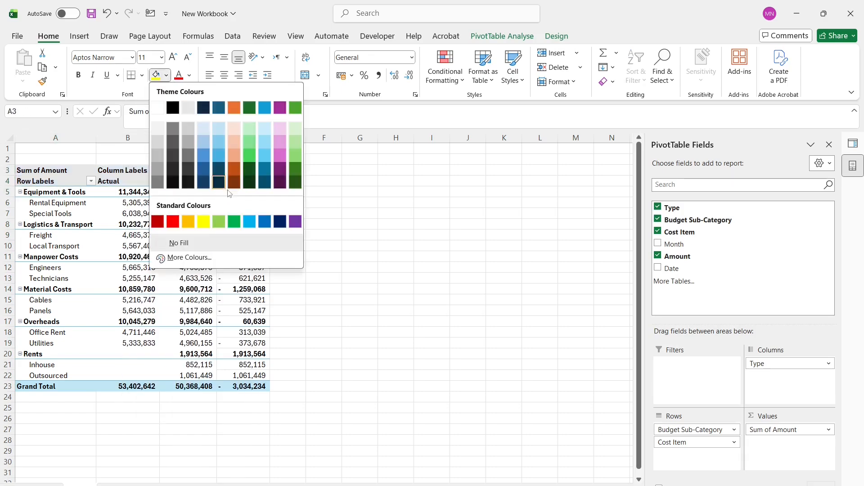
pyautogui.click(274, 222)
pyautogui.click(190, 75)
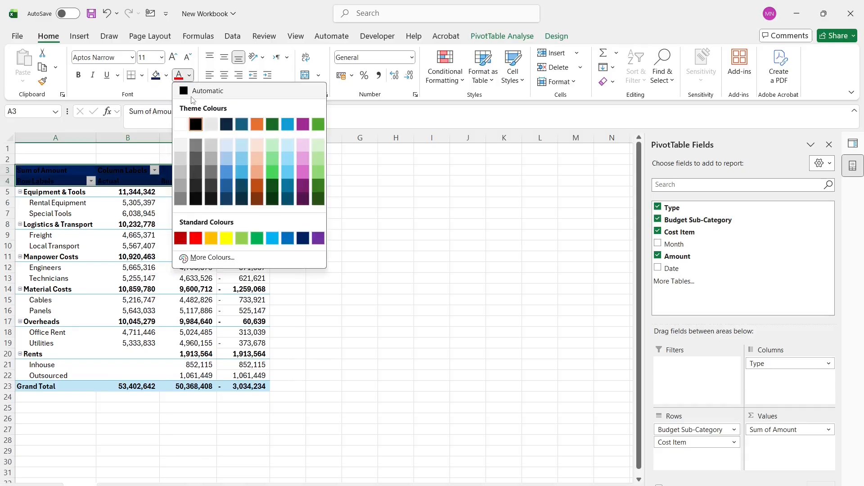
pyautogui.click(187, 124)
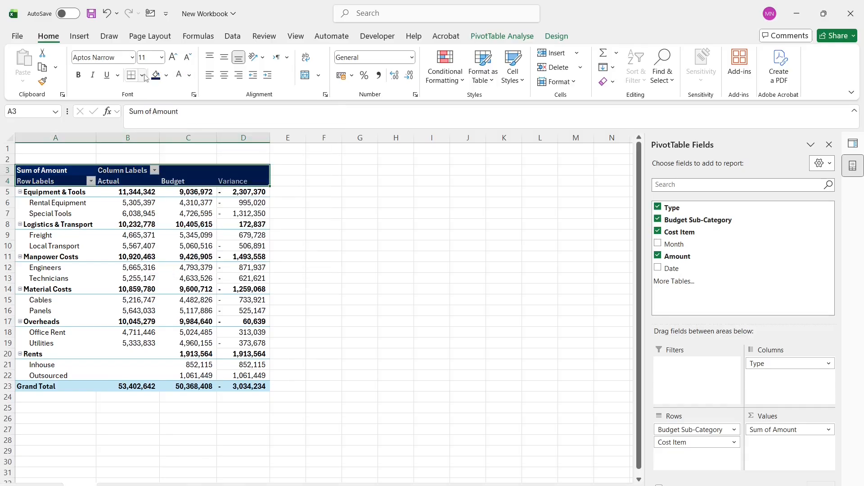
# Make the header rows A3:D4 bold and centre their text
pyautogui.click(84, 79)
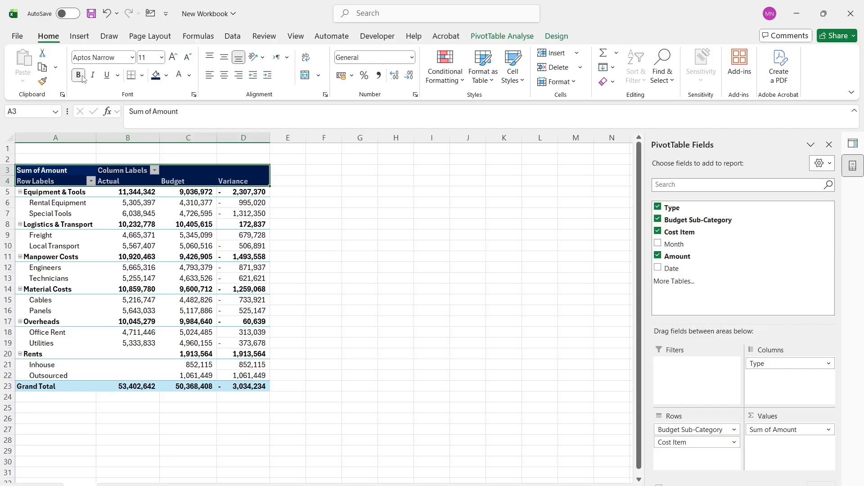
pyautogui.click(224, 74)
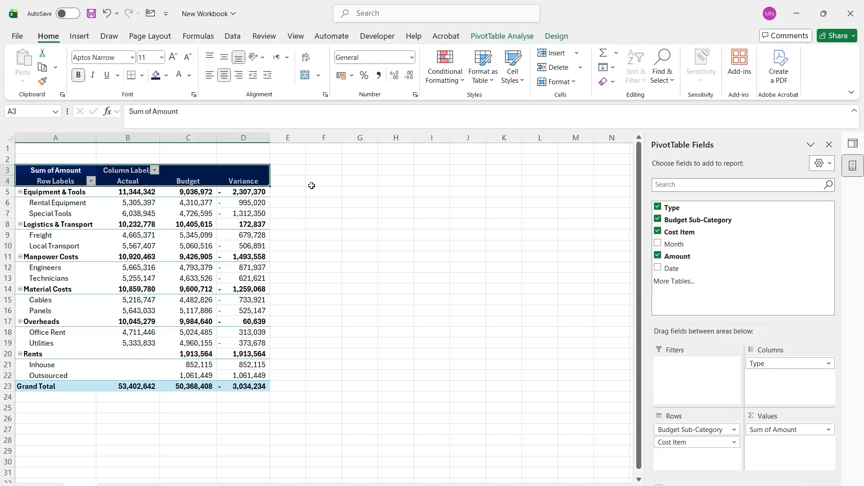
pyautogui.click(314, 203)
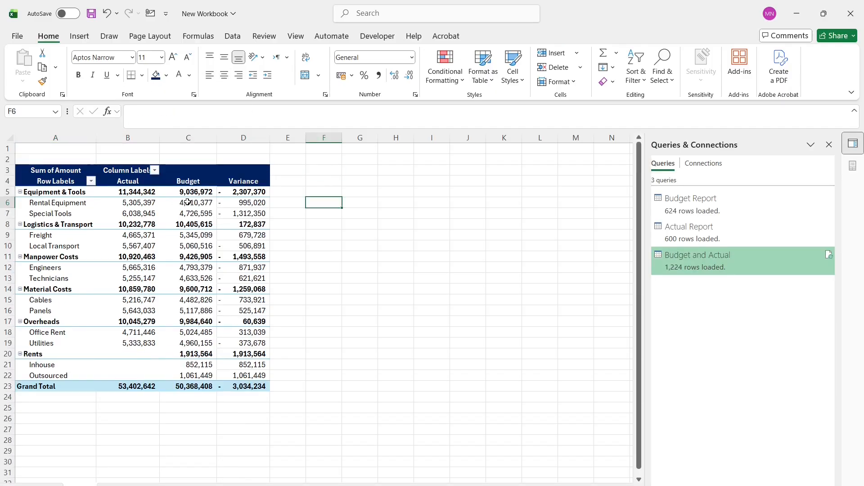
# Insert a Month slicer for the PivotTable, place it beside the Variance column and enlarge it to about 11 cm high by 6.5 cm wide
pyautogui.click(179, 297)
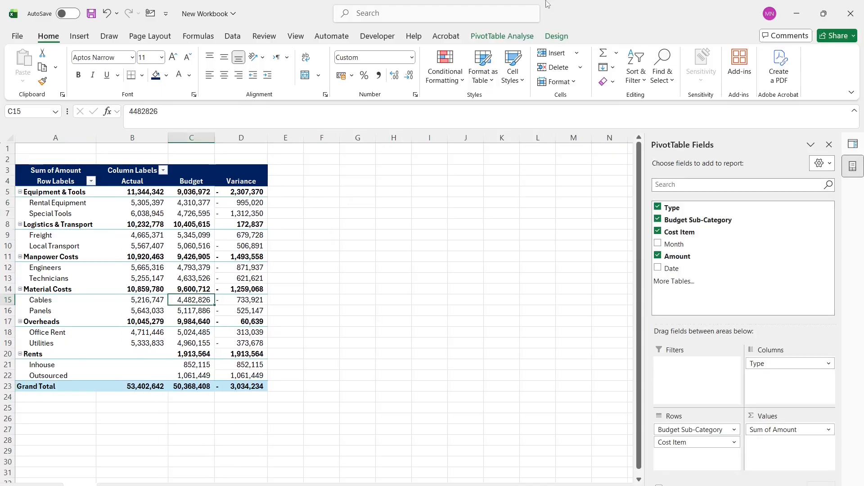
pyautogui.click(501, 36)
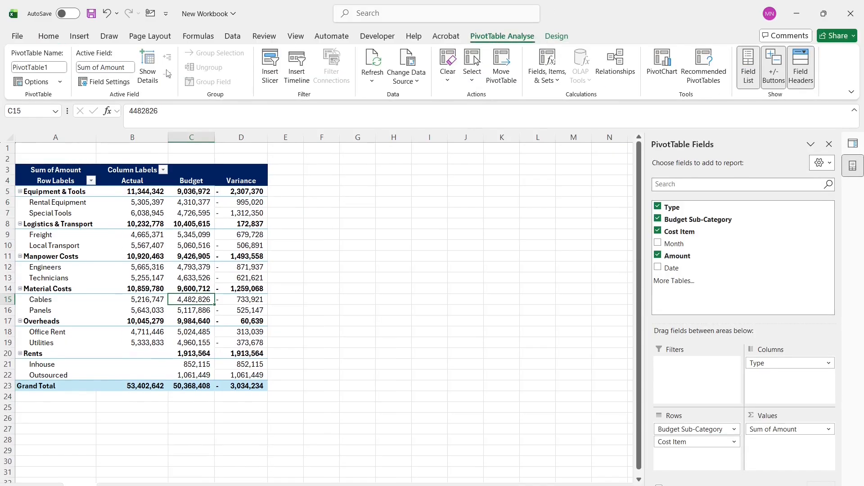
pyautogui.click(269, 70)
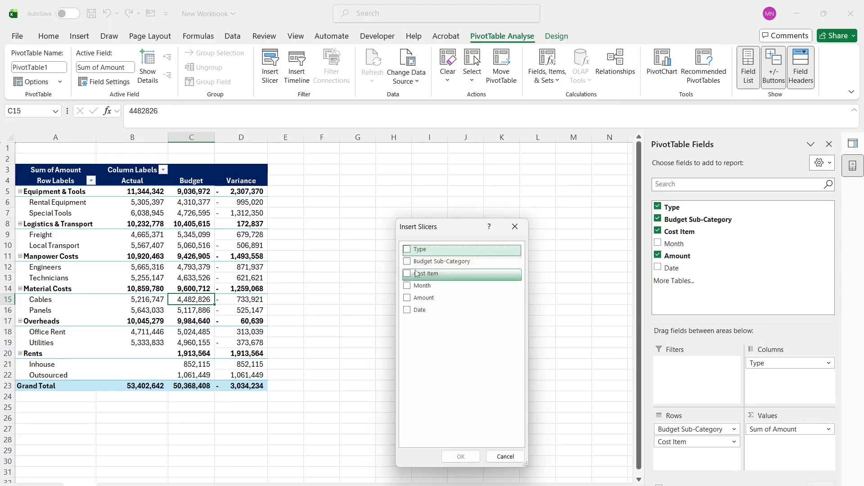
pyautogui.click(407, 287)
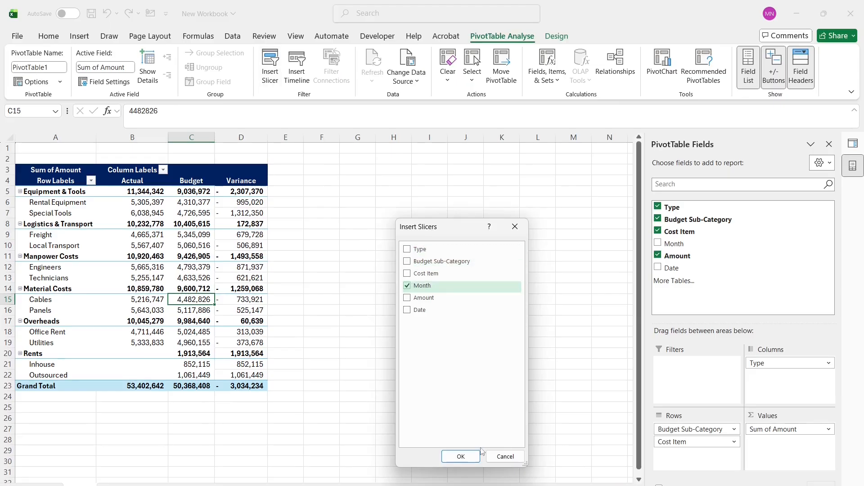
pyautogui.click(460, 456)
pyautogui.moveTo(320, 244); pyautogui.dragTo(392, 181)
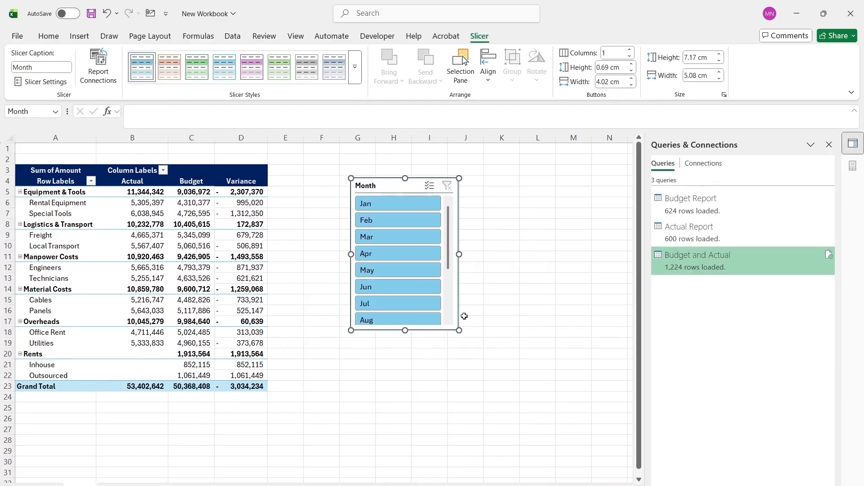
pyautogui.moveTo(459, 330); pyautogui.dragTo(489, 411)
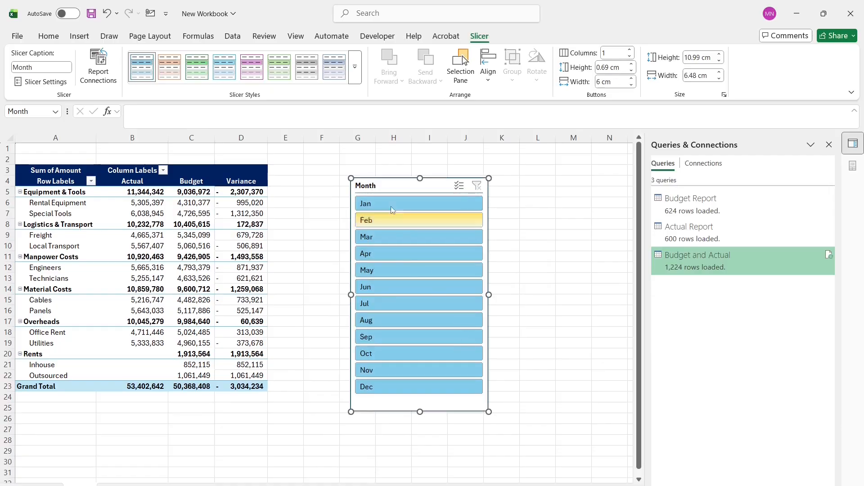
# Filter the PivotTable by single months such as Mar and Jun with the Month slicer, finishing on Apr
pyautogui.click(388, 256)
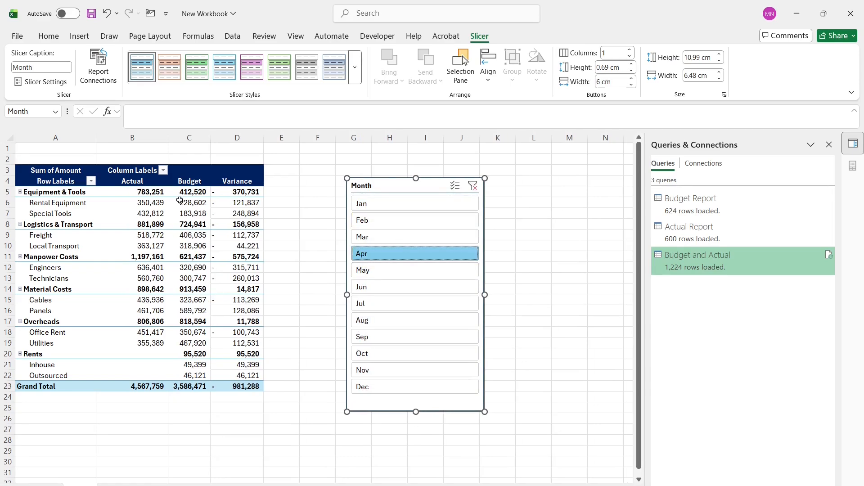
pyautogui.click(420, 238)
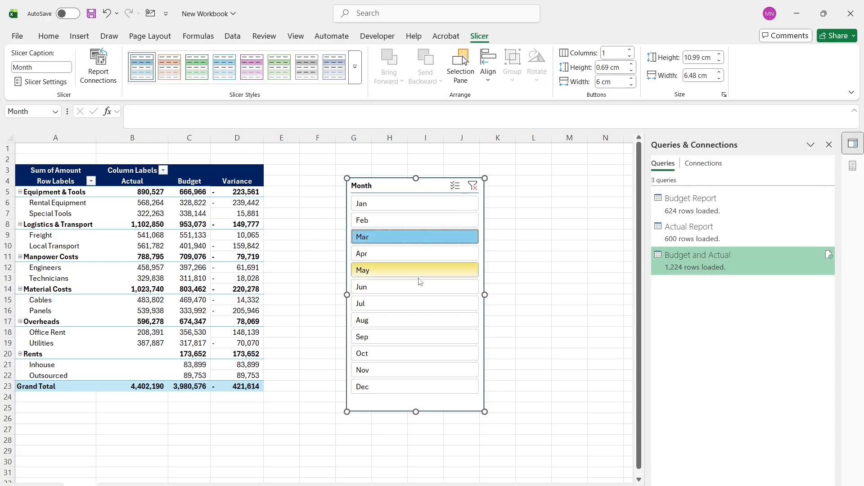
pyautogui.click(420, 287)
pyautogui.click(418, 242)
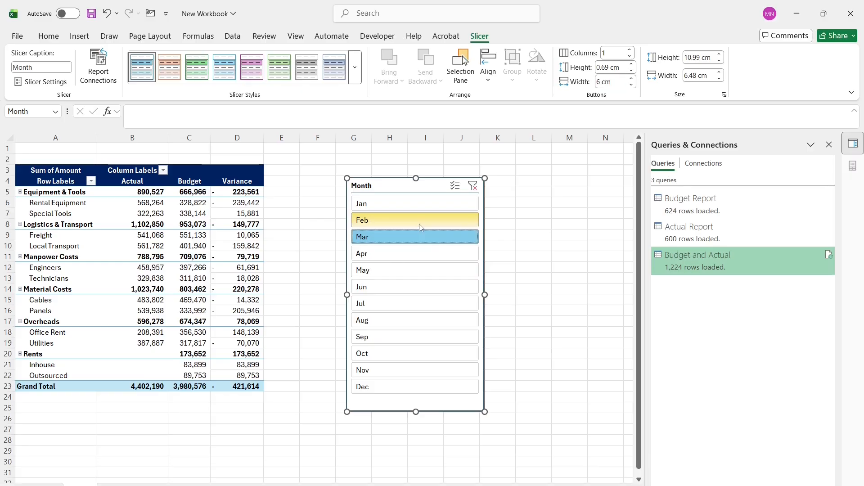
pyautogui.click(432, 253)
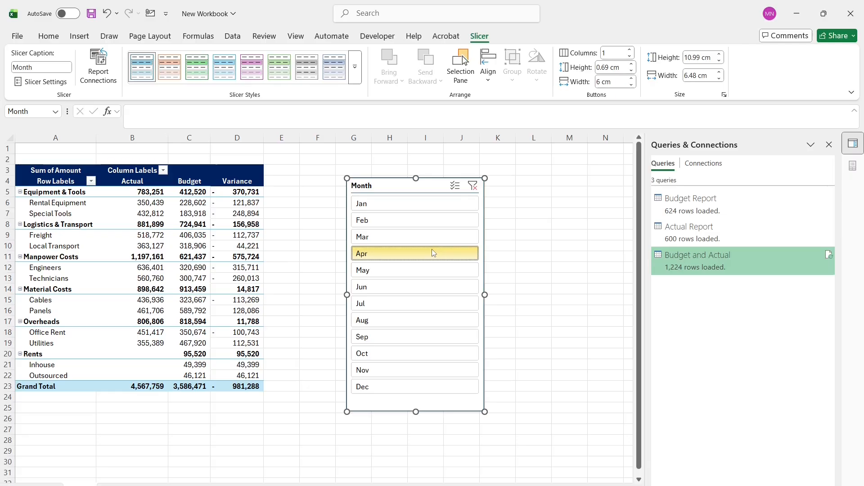
pyautogui.click(431, 252)
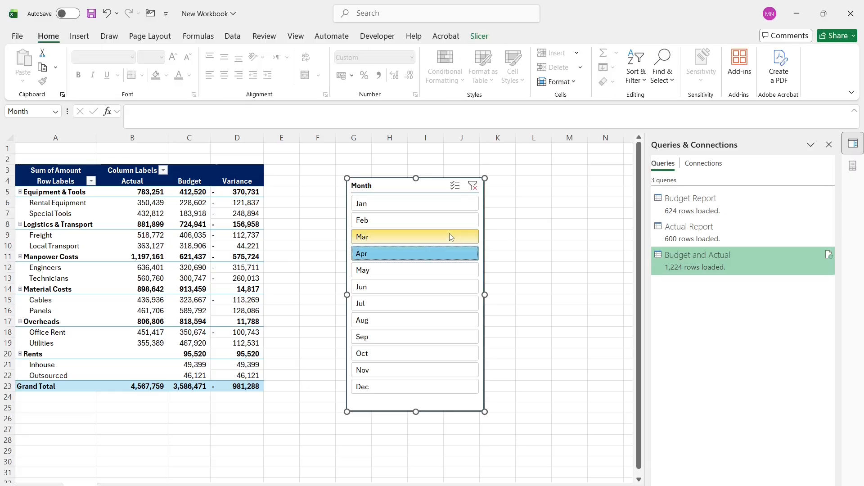
# Look at the source data in the Budget Cost Report workbook and return to the PivotTable workbook
pyautogui.click(795, 14)
pyautogui.doubleClick(231, 118)
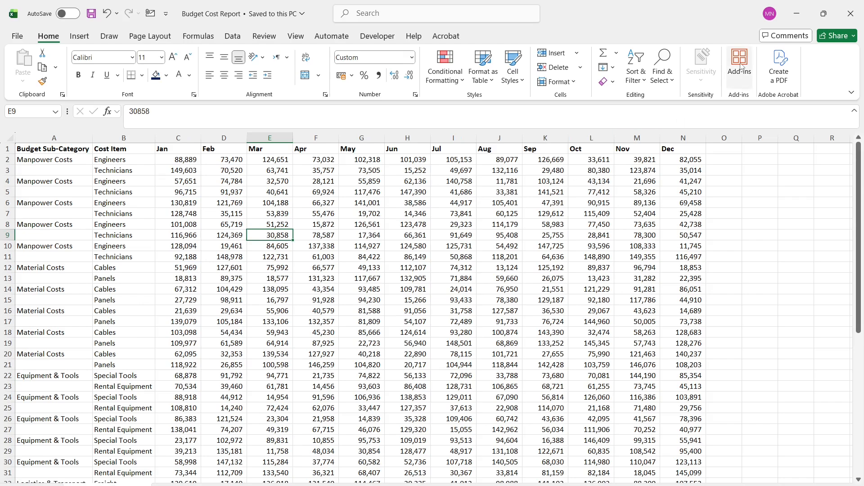
pyautogui.click(797, 13)
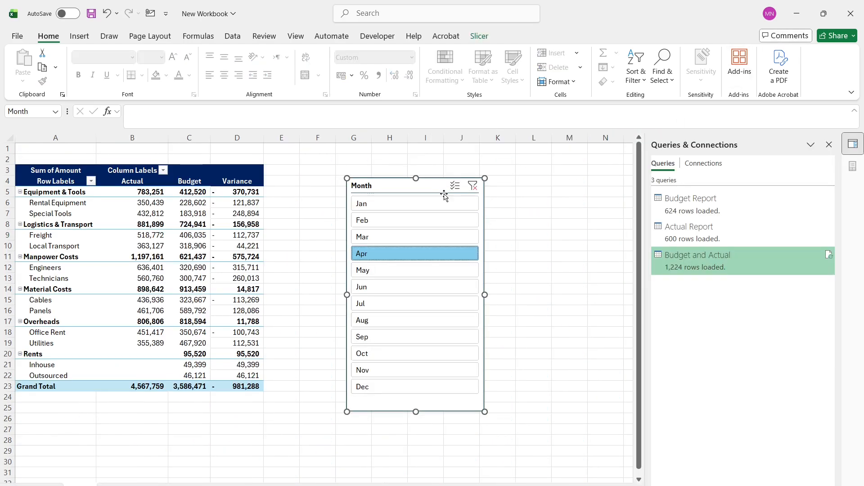